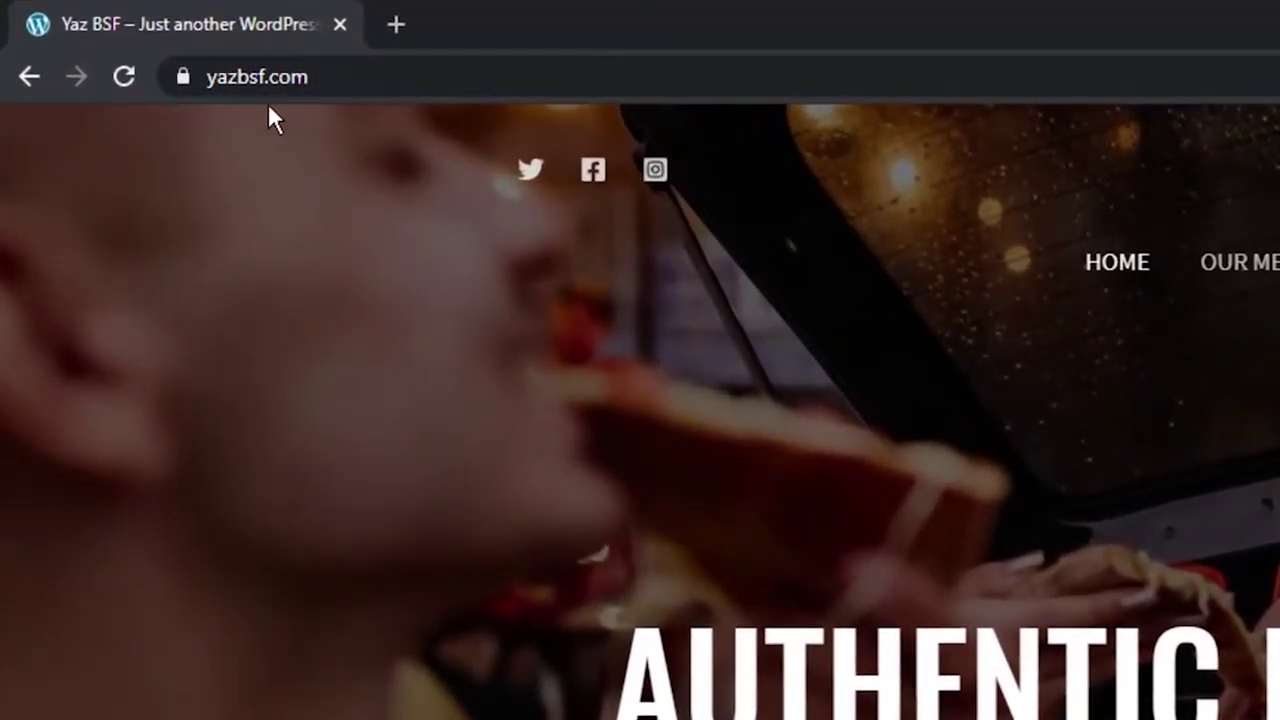
{"action": "left_click", "coordinate": [183, 80]}
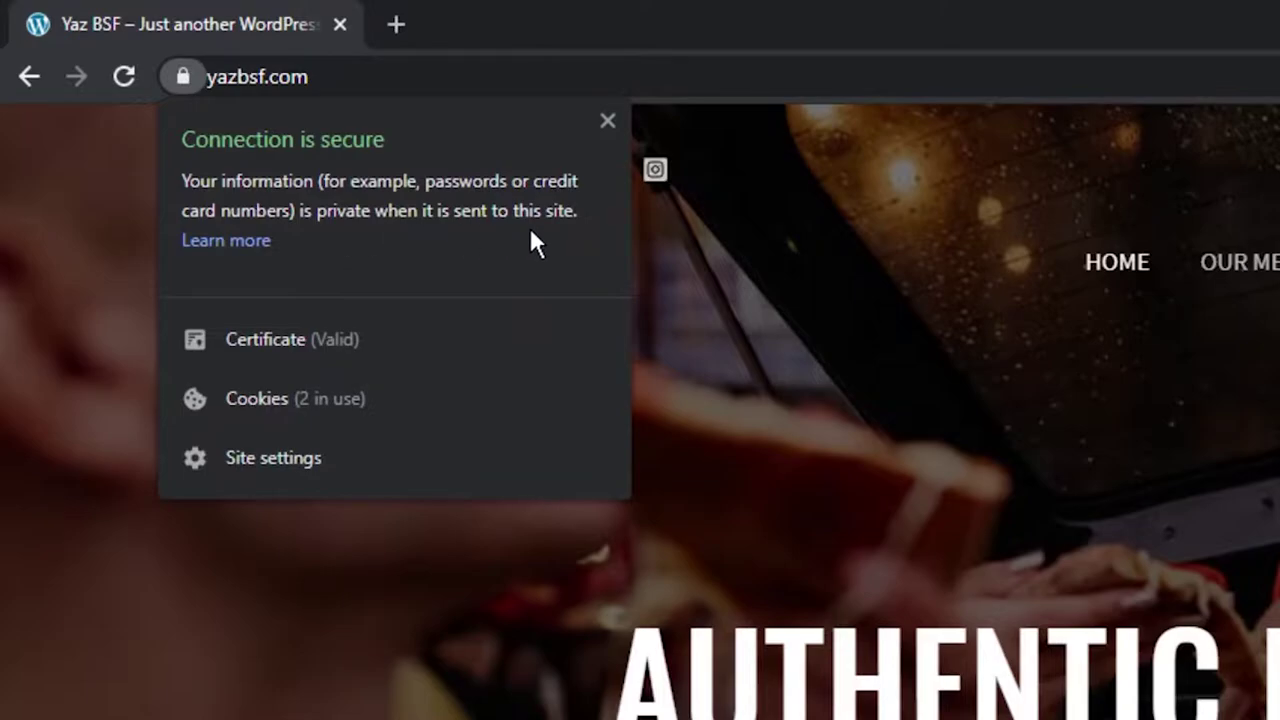
{"action": "left_click", "coordinate": [251, 80]}
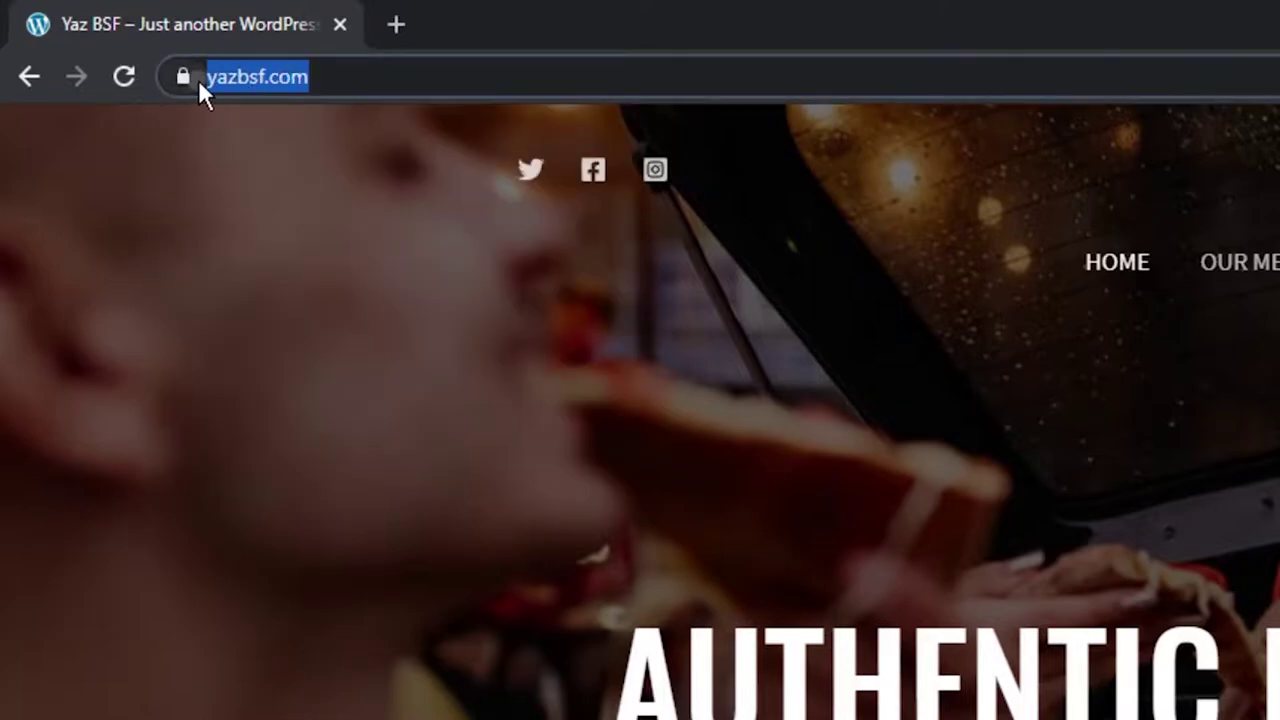
{"action": "left_click", "coordinate": [198, 79]}
{"action": "left_click", "coordinate": [296, 77]}
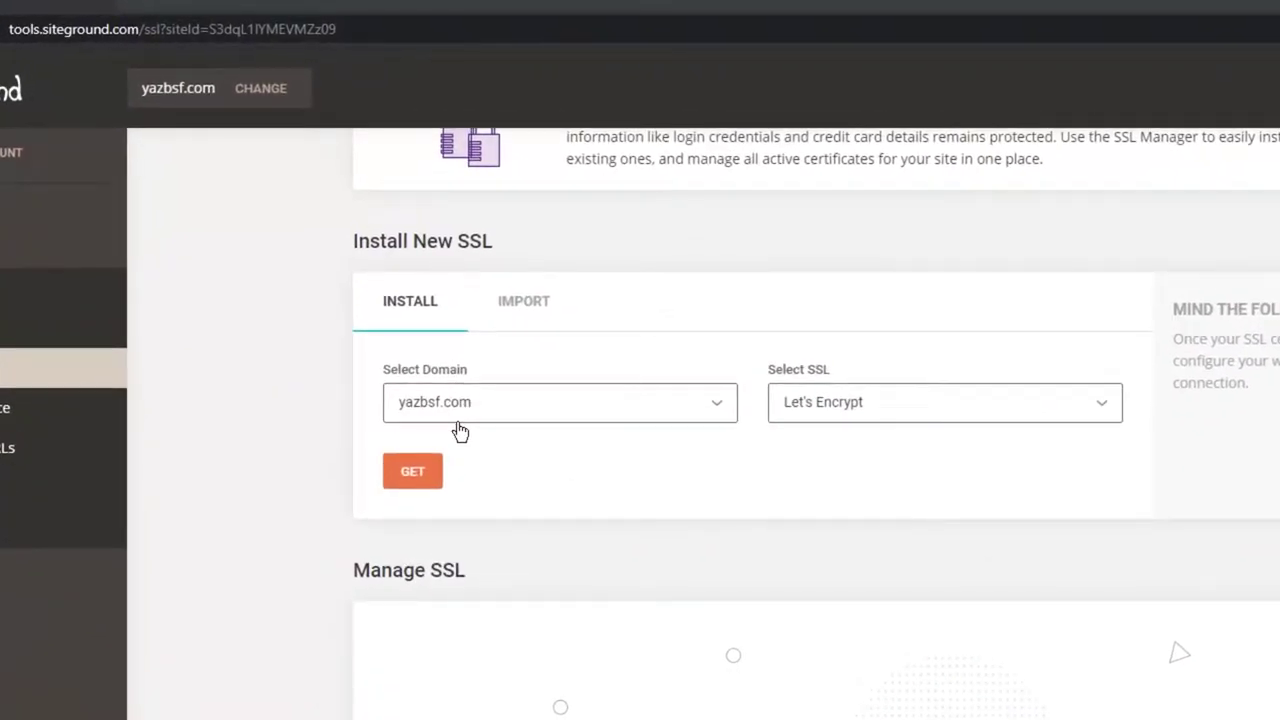
- Request a Let's Encrypt certificate for yazbsf.com, then review GoDaddy's website security plans
{"action": "left_click", "coordinate": [412, 472]}
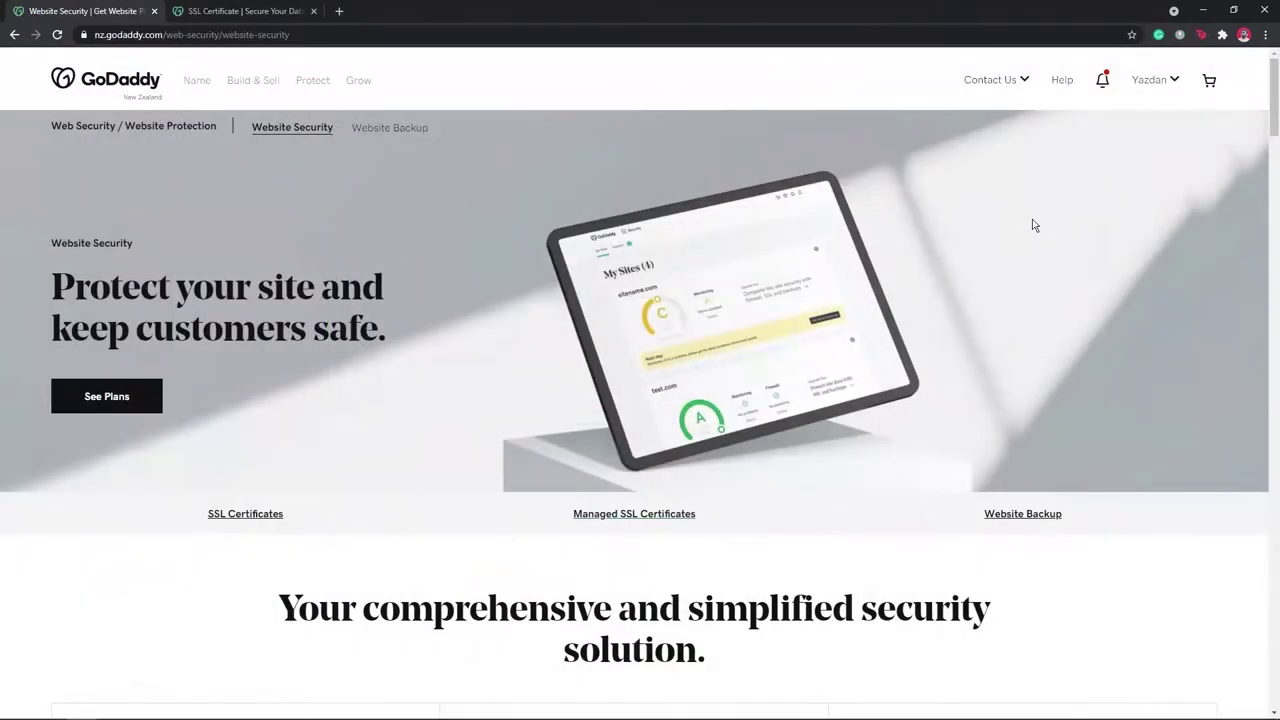
{"action": "scroll", "coordinate": [1257, 266], "scroll_direction": "down", "scroll_amount": 5}
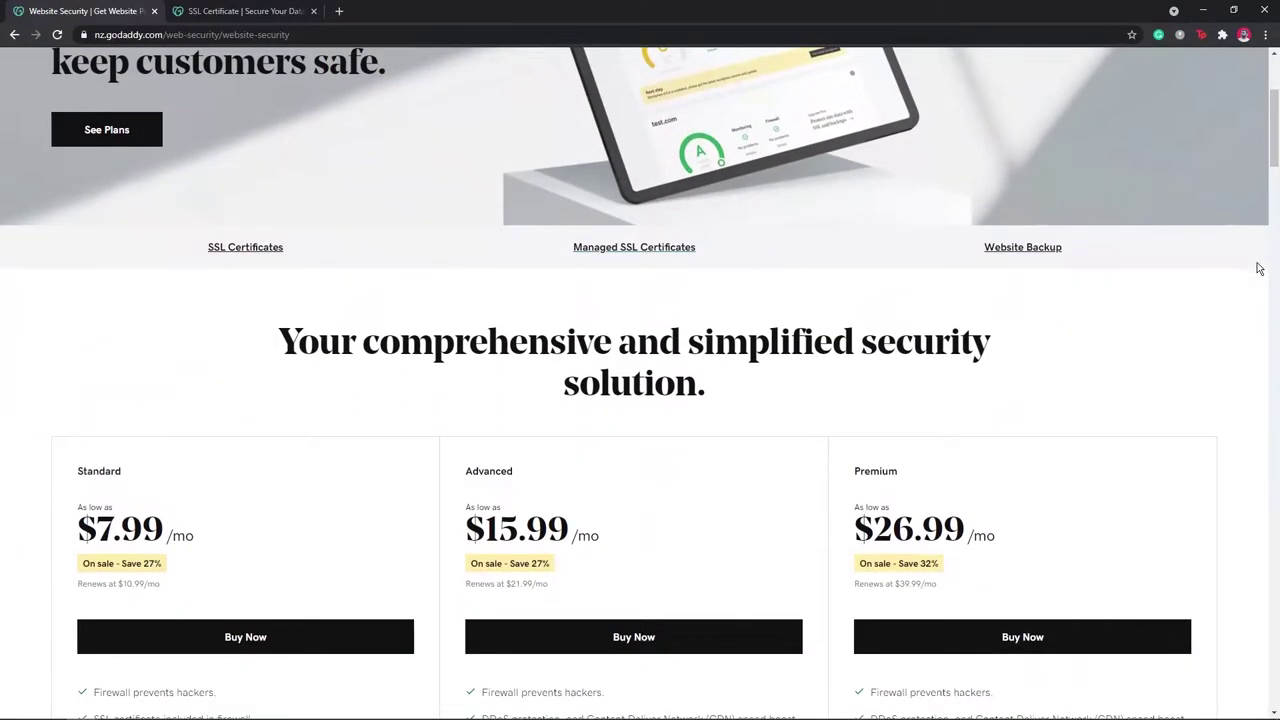
{"action": "scroll", "coordinate": [1257, 270], "scroll_direction": "down", "scroll_amount": 1}
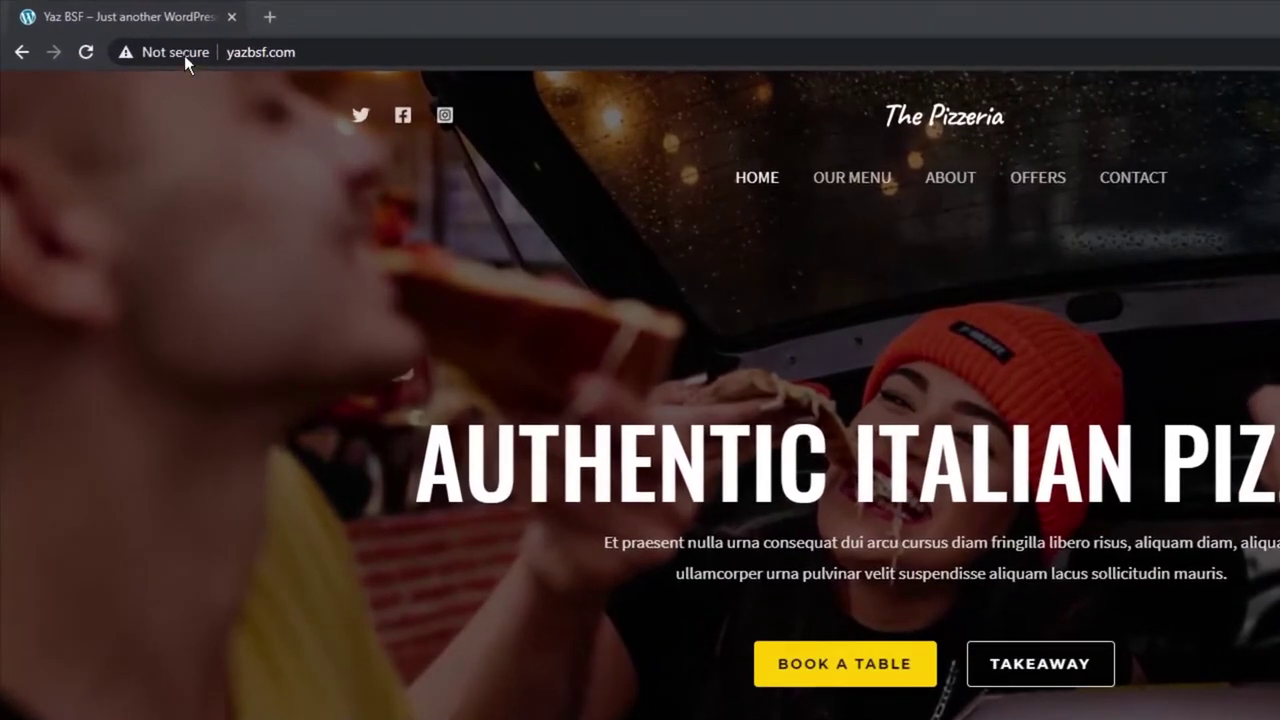
- Inspect the pizzeria site's Not secure connection details and browse through the page
{"action": "left_click", "coordinate": [175, 53]}
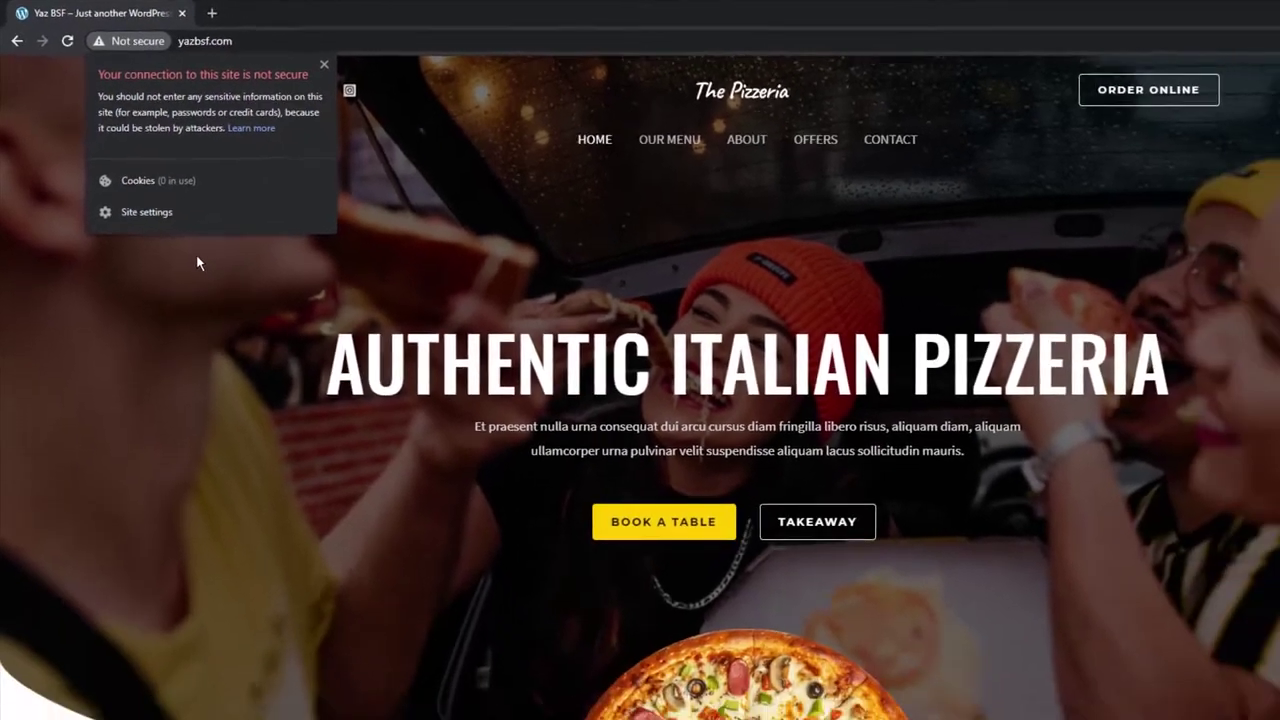
{"action": "left_click", "coordinate": [243, 326]}
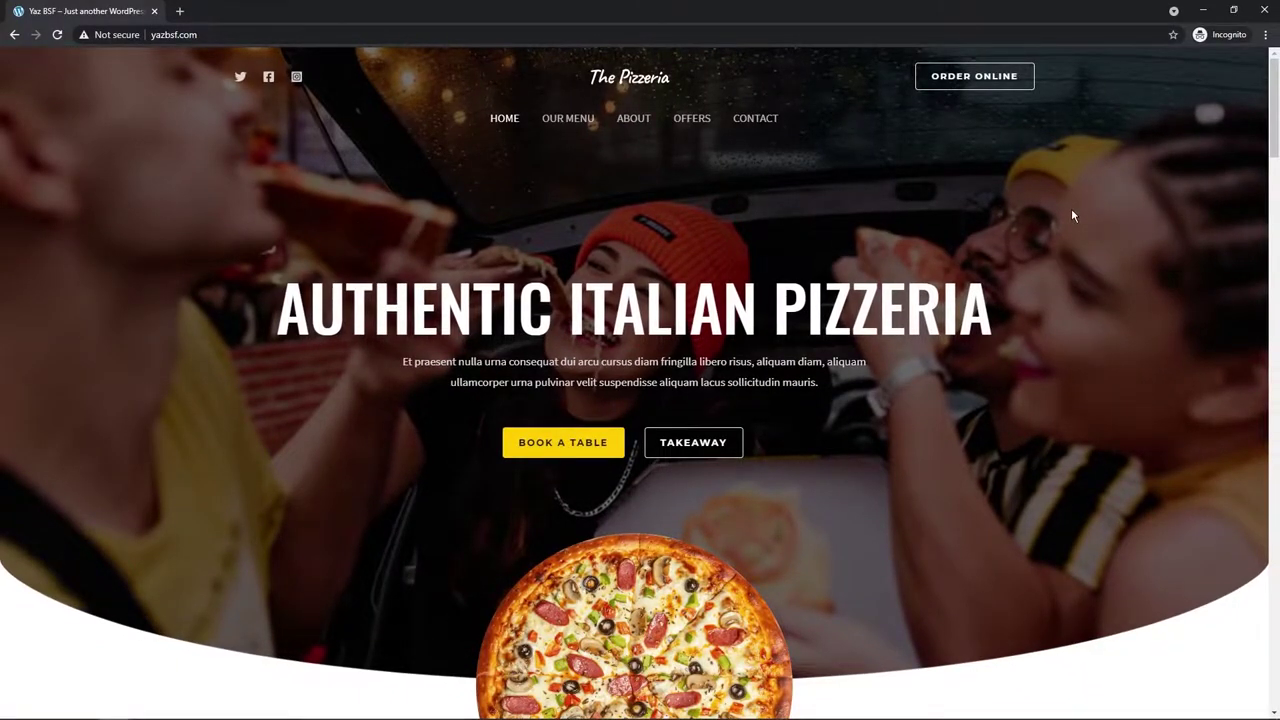
{"action": "scroll", "coordinate": [1071, 216], "scroll_direction": "down", "scroll_amount": 3}
{"action": "scroll", "coordinate": [1071, 218], "scroll_direction": "down", "scroll_amount": 2}
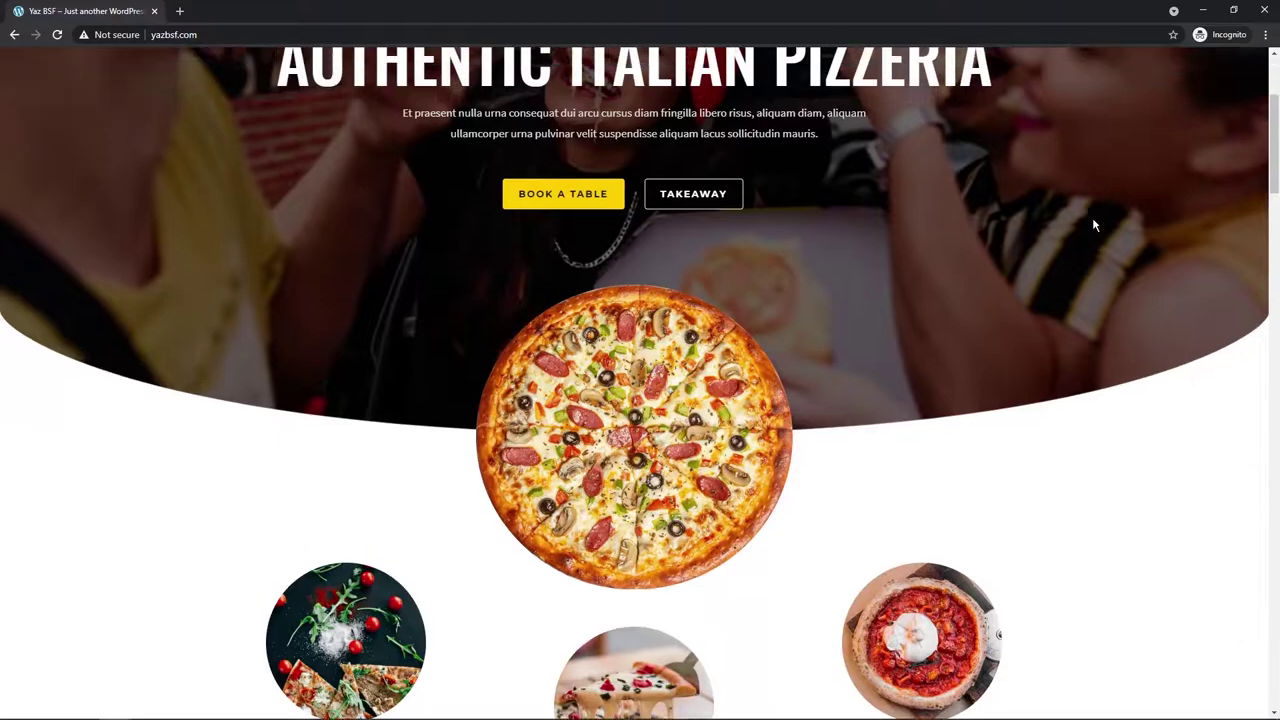
{"action": "scroll", "coordinate": [1092, 220], "scroll_direction": "up", "scroll_amount": 4}
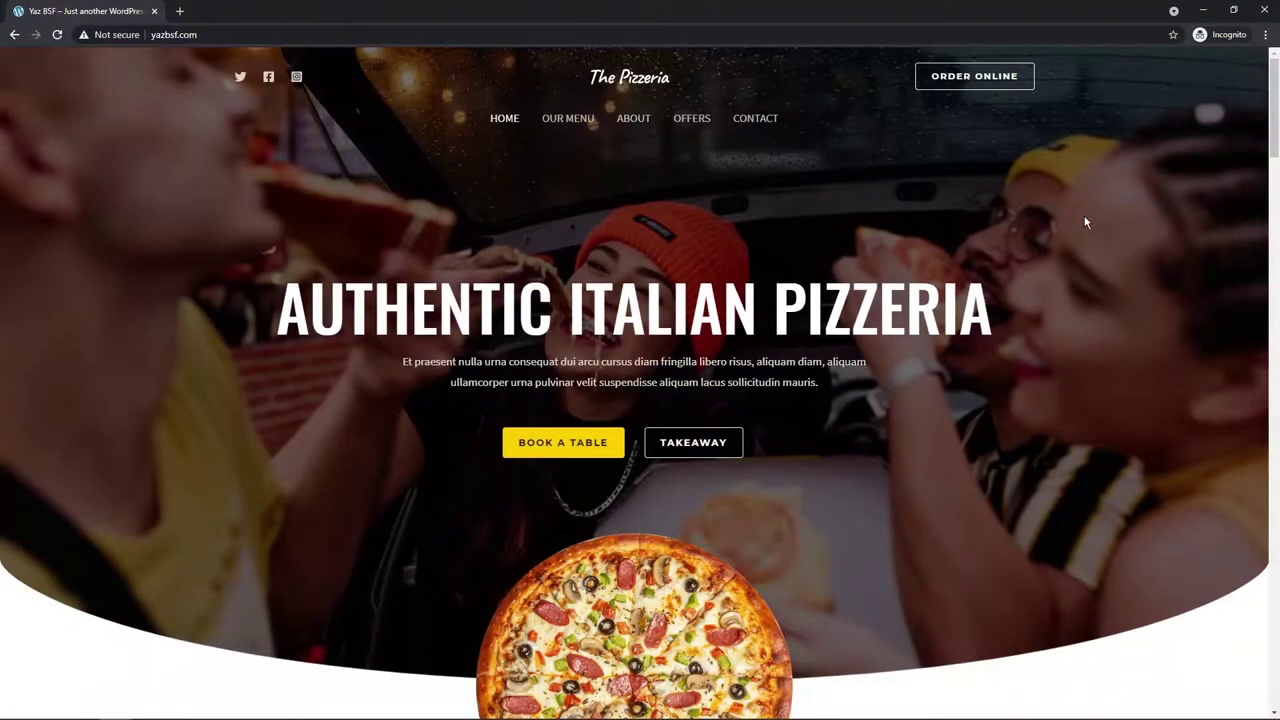
{"action": "scroll", "coordinate": [1087, 215], "scroll_direction": "down", "scroll_amount": 4}
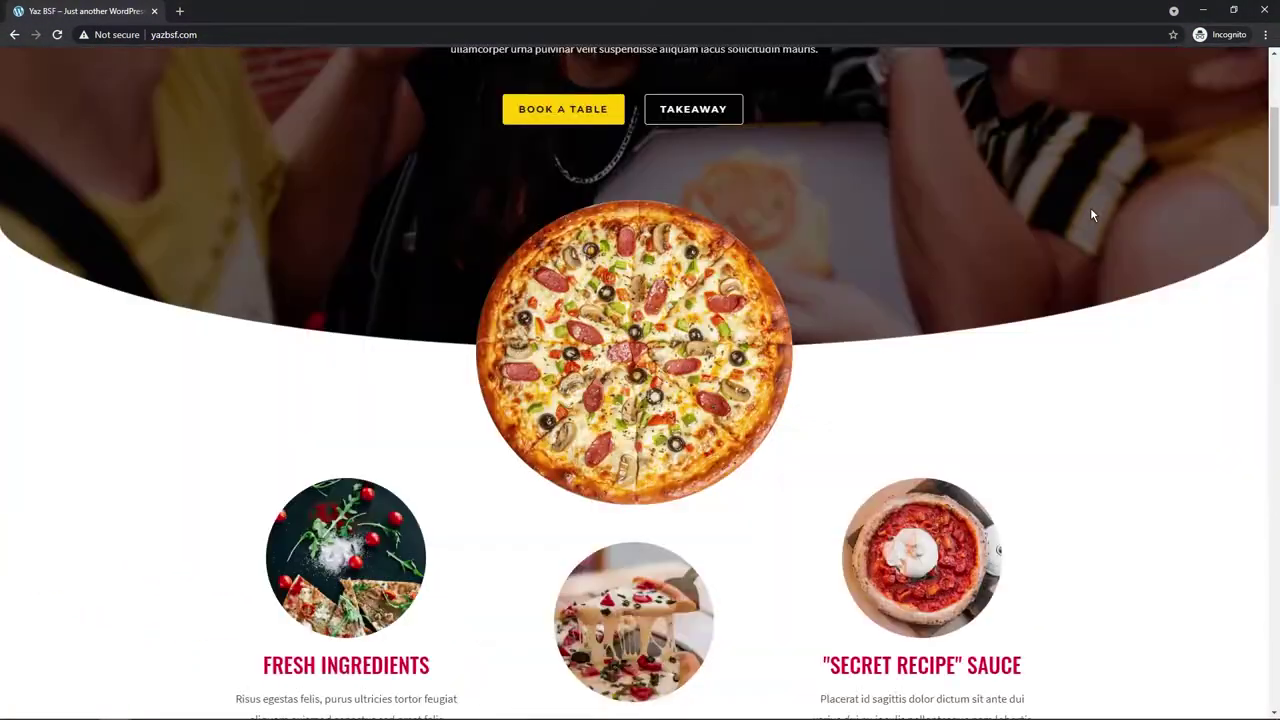
{"action": "scroll", "coordinate": [1098, 218], "scroll_direction": "down", "scroll_amount": 5}
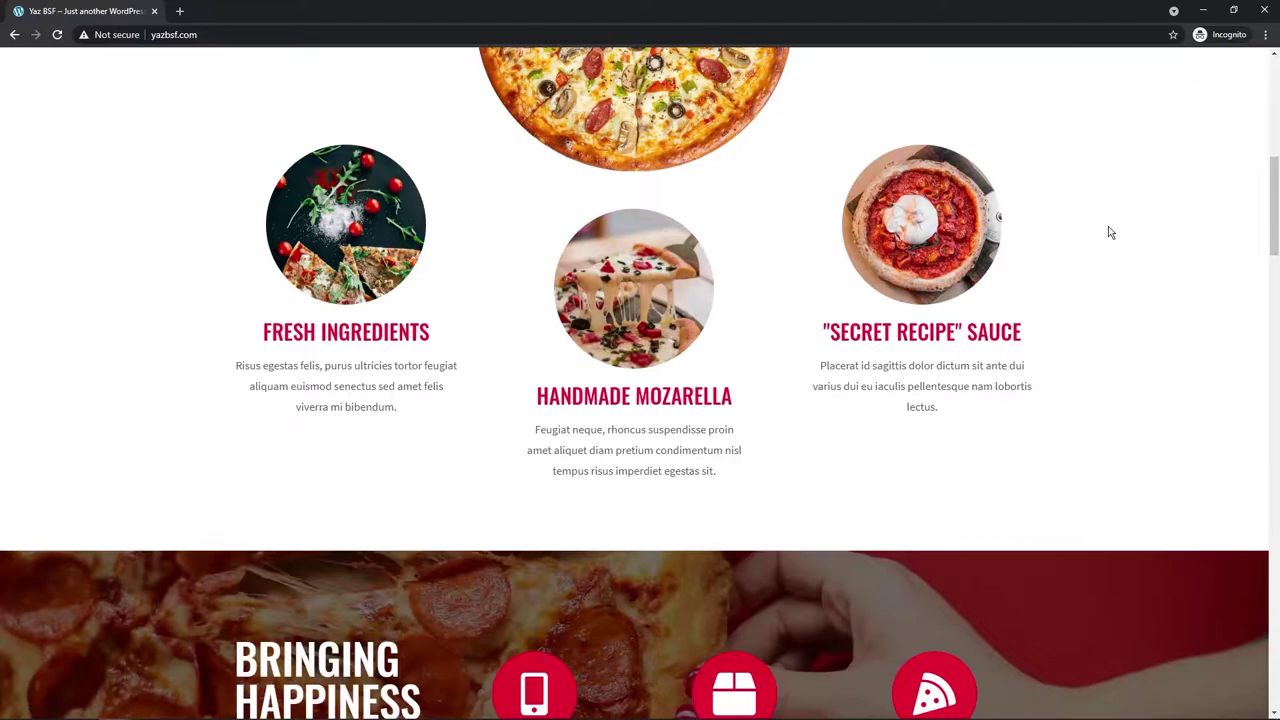
{"action": "scroll", "coordinate": [1108, 233], "scroll_direction": "down", "scroll_amount": 1}
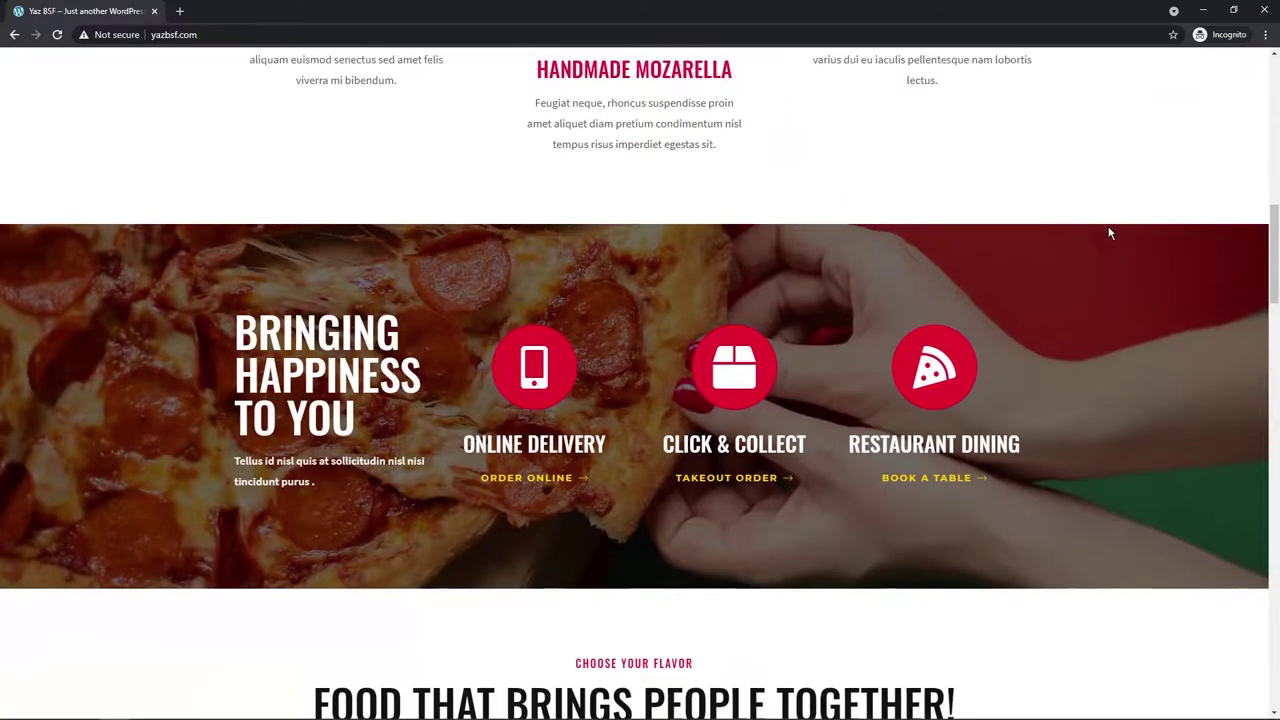
{"action": "scroll", "coordinate": [1108, 233], "scroll_direction": "up", "scroll_amount": 10}
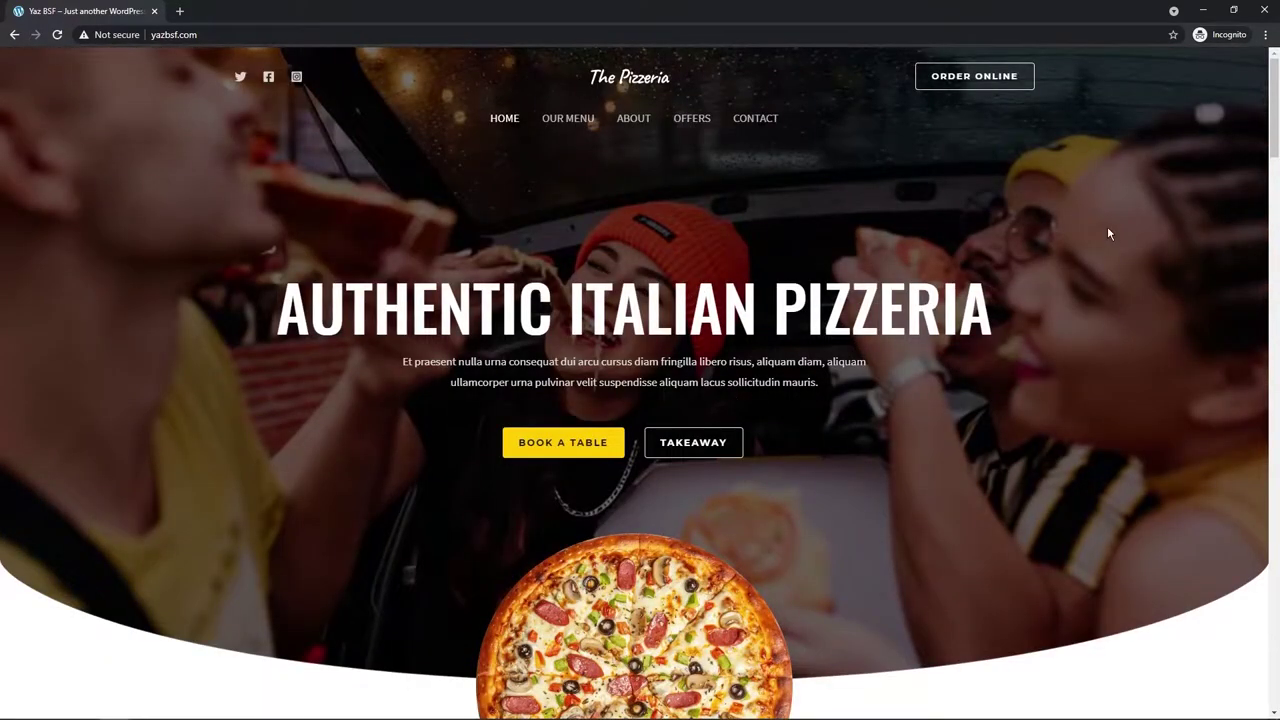
{"action": "scroll", "coordinate": [1104, 235], "scroll_direction": "down", "scroll_amount": 2}
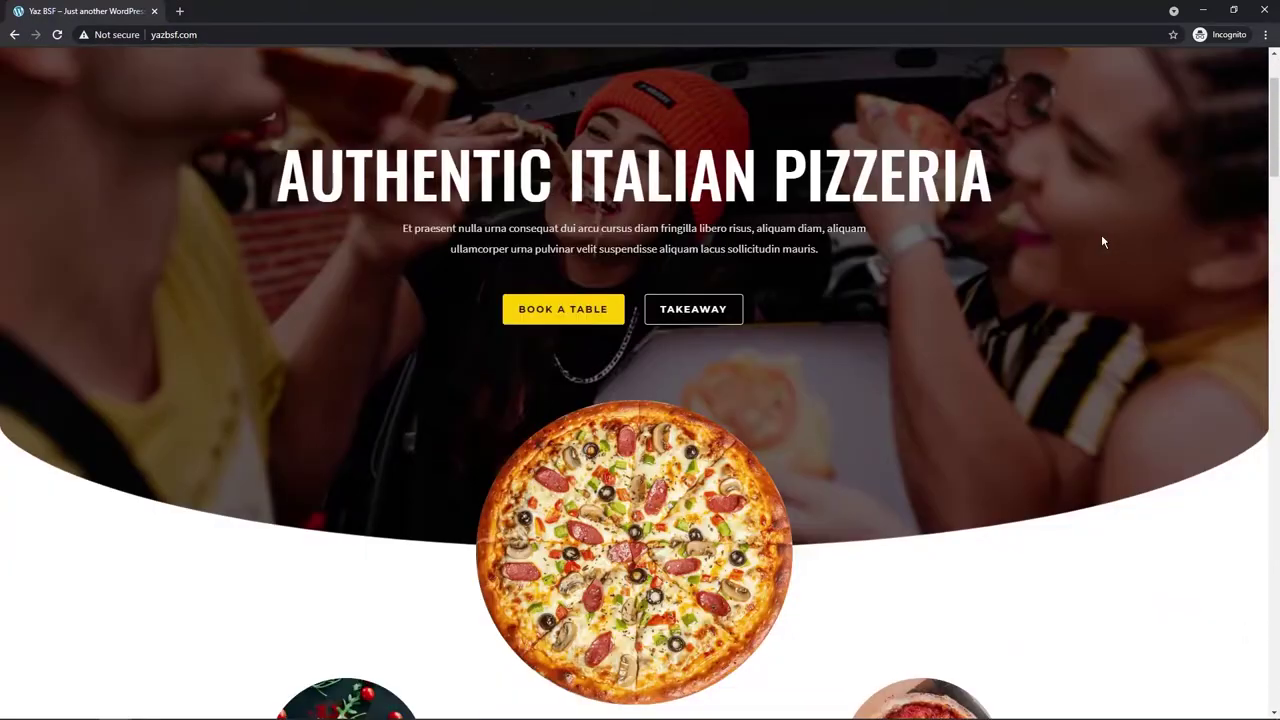
{"action": "scroll", "coordinate": [1100, 240], "scroll_direction": "up", "scroll_amount": 2}
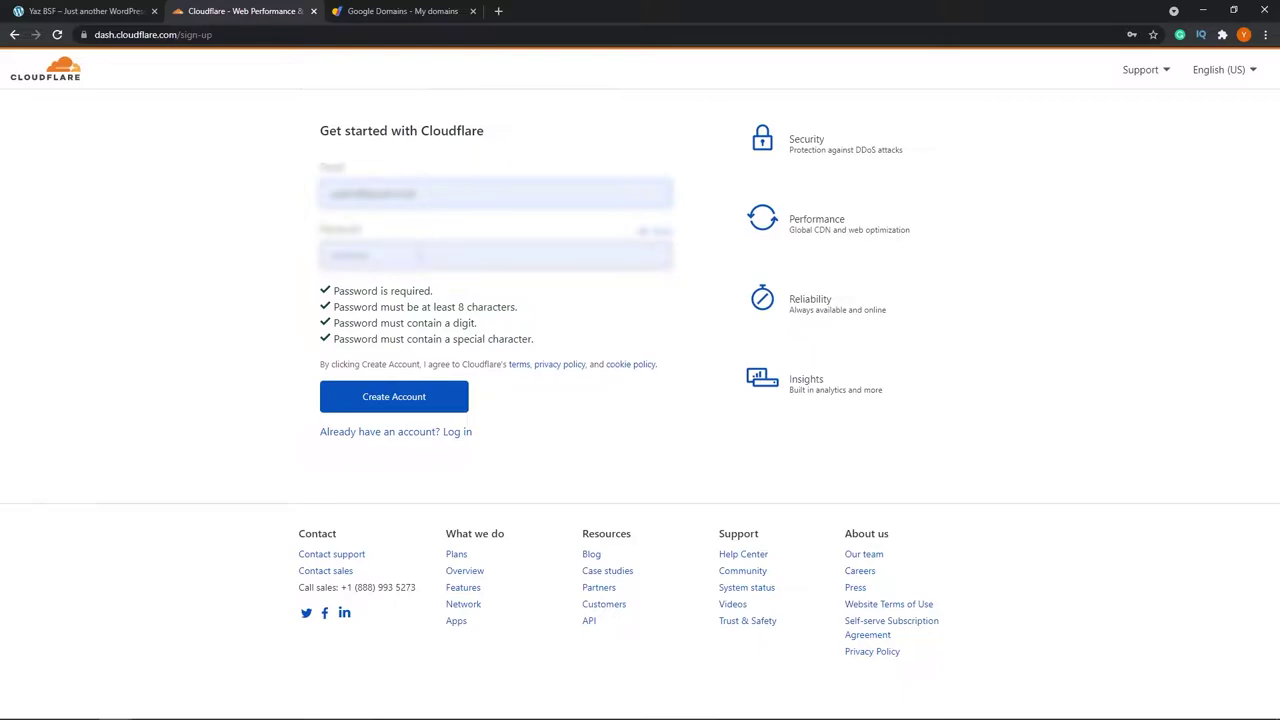
- Create the Cloudflare account, then enter yazbsf.com and add it as a site
{"action": "left_click", "coordinate": [436, 396]}
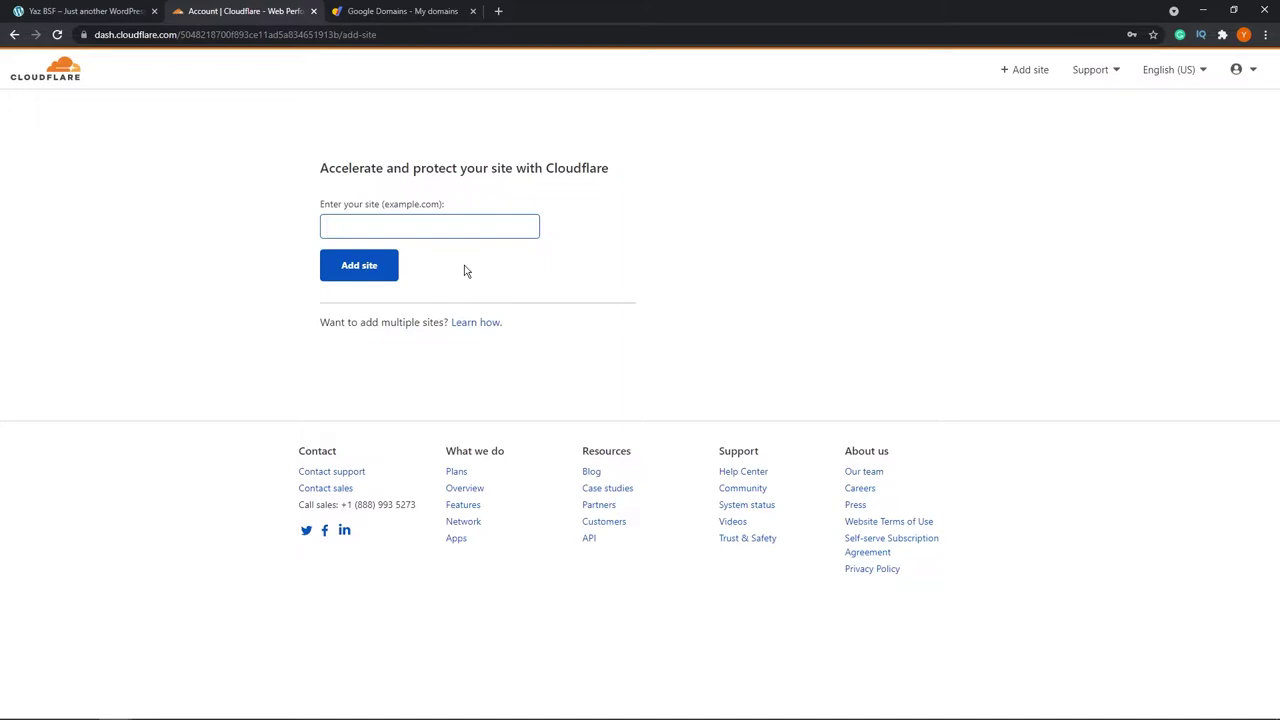
{"action": "type", "text": "yazbsf.com"}
{"action": "left_click", "coordinate": [375, 273]}
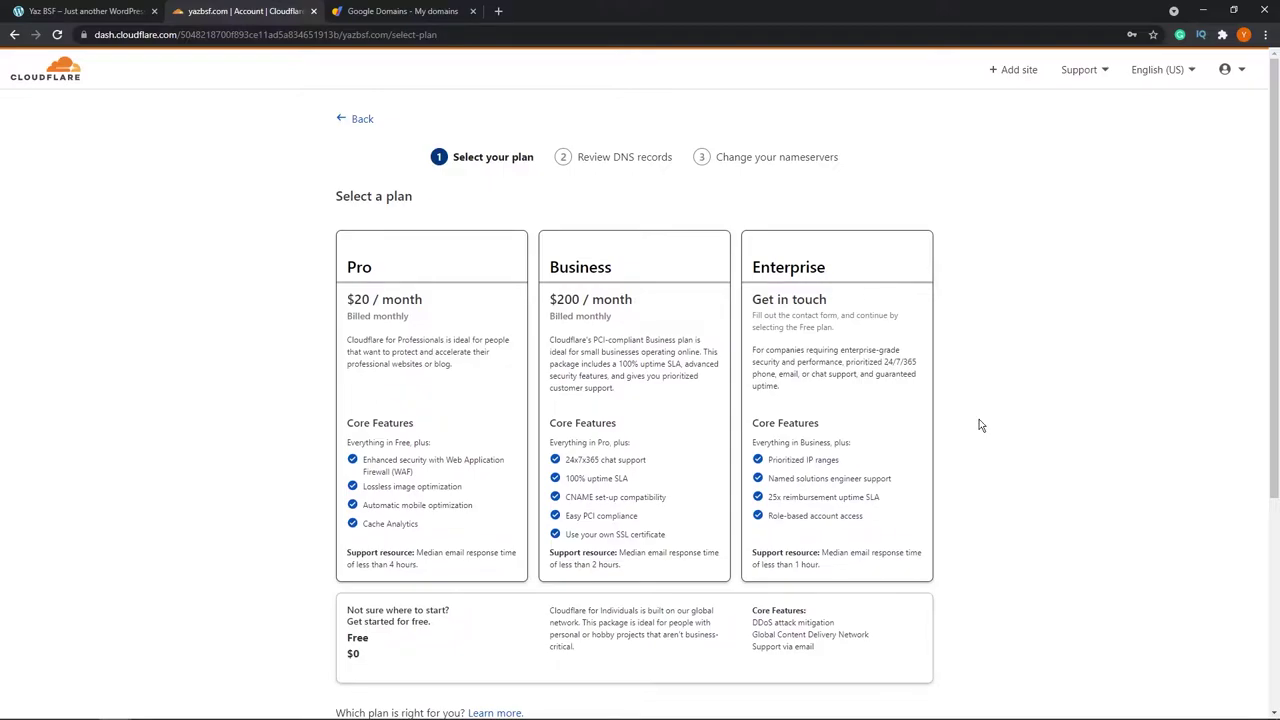
- Choose the Free $0 plan and accept the scanned DNS records for yazbsf.com
{"action": "scroll", "coordinate": [970, 425], "scroll_direction": "down", "scroll_amount": 2}
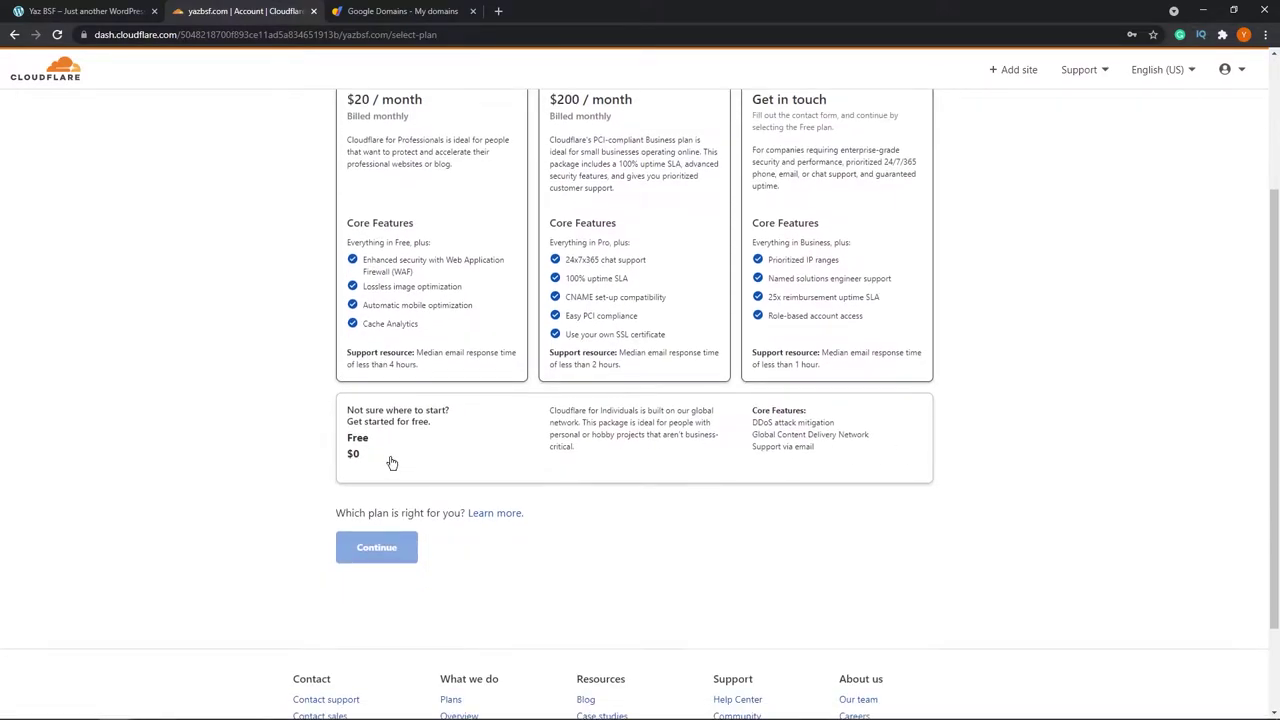
{"action": "left_click", "coordinate": [380, 454]}
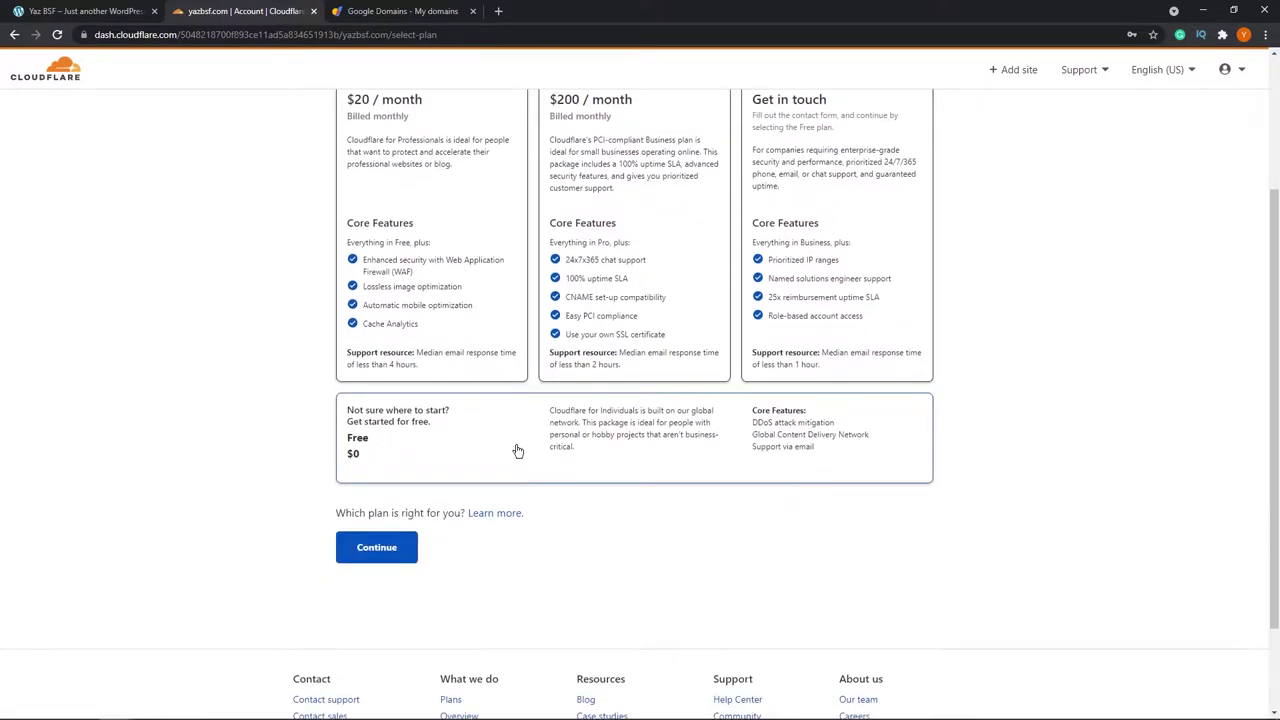
{"action": "left_click", "coordinate": [380, 551]}
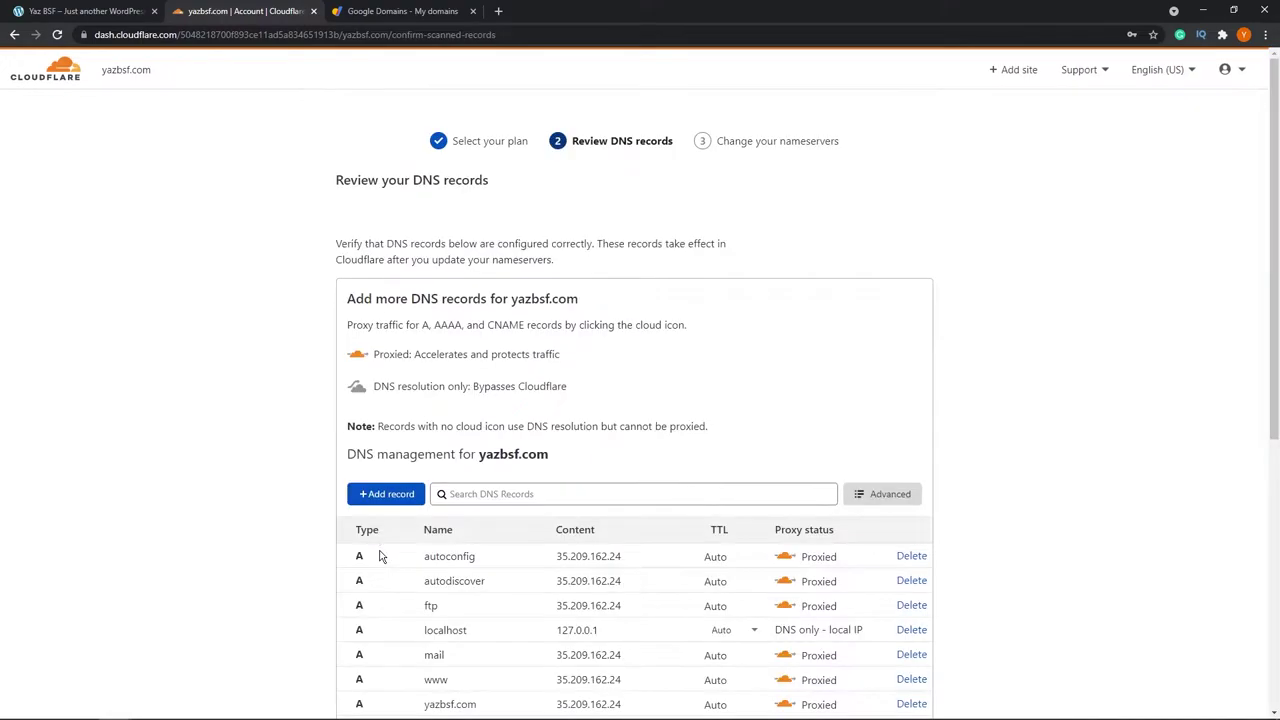
{"action": "scroll", "coordinate": [310, 522], "scroll_direction": "down", "scroll_amount": 2}
{"action": "scroll", "coordinate": [310, 522], "scroll_direction": "down", "scroll_amount": 1}
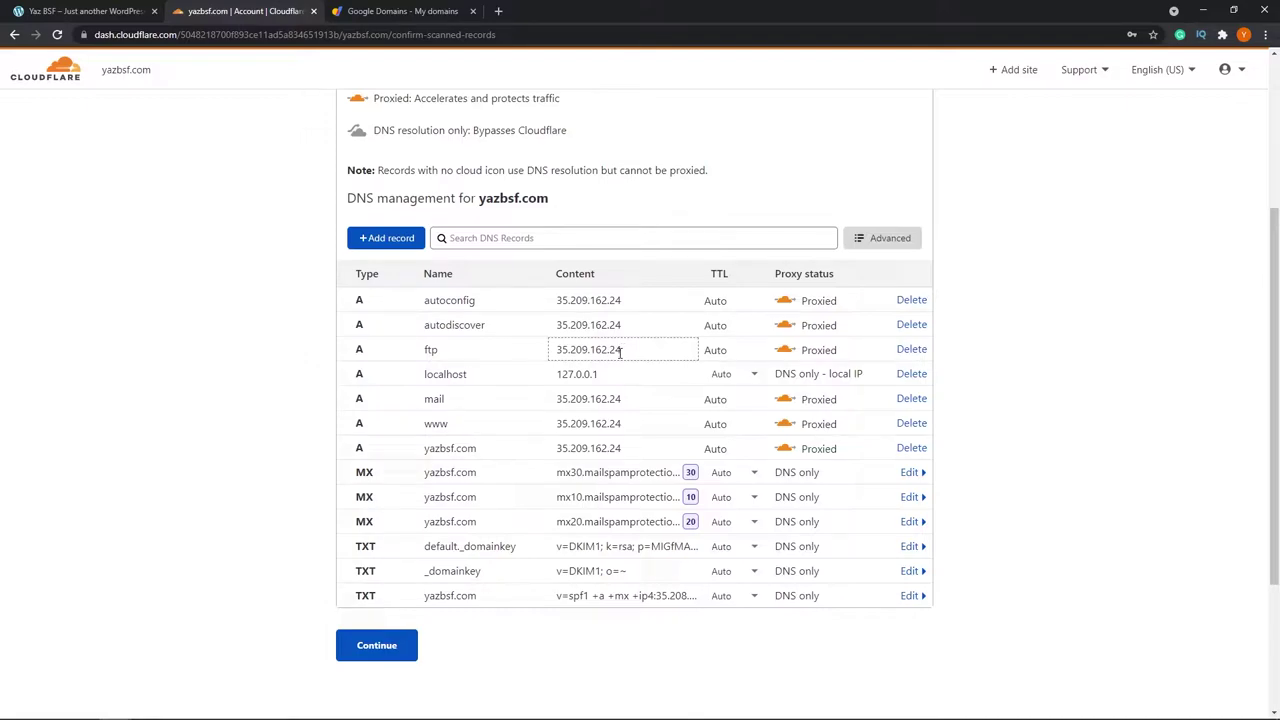
{"action": "left_click", "coordinate": [375, 646]}
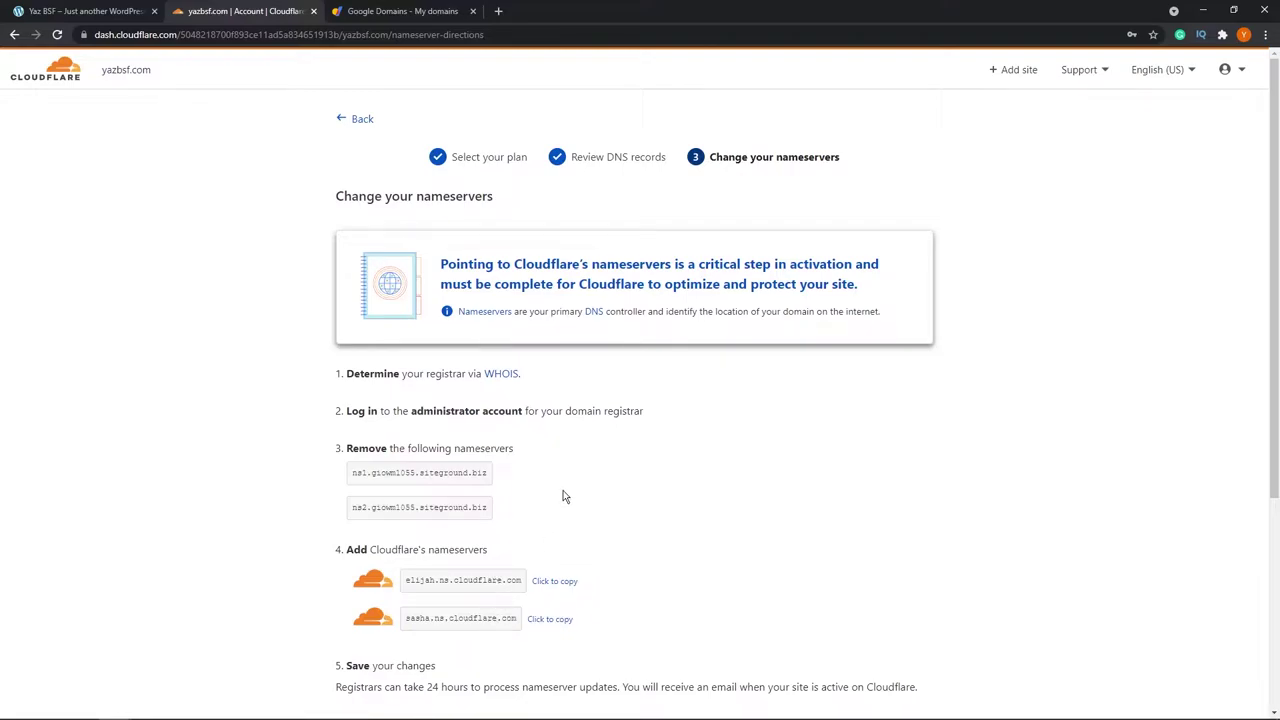
- Open yazbsf.com from My domains in Google Domains and go to its DNS page
{"action": "left_click", "coordinate": [417, 14]}
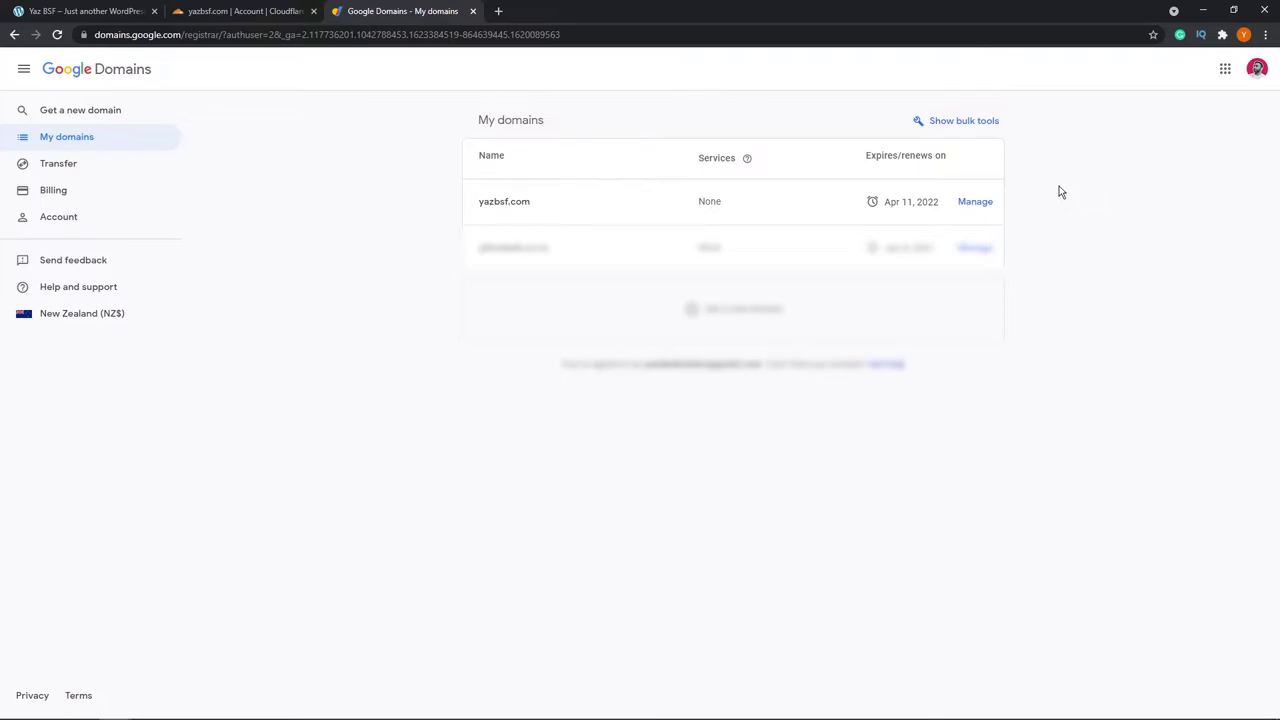
{"action": "left_click", "coordinate": [513, 206]}
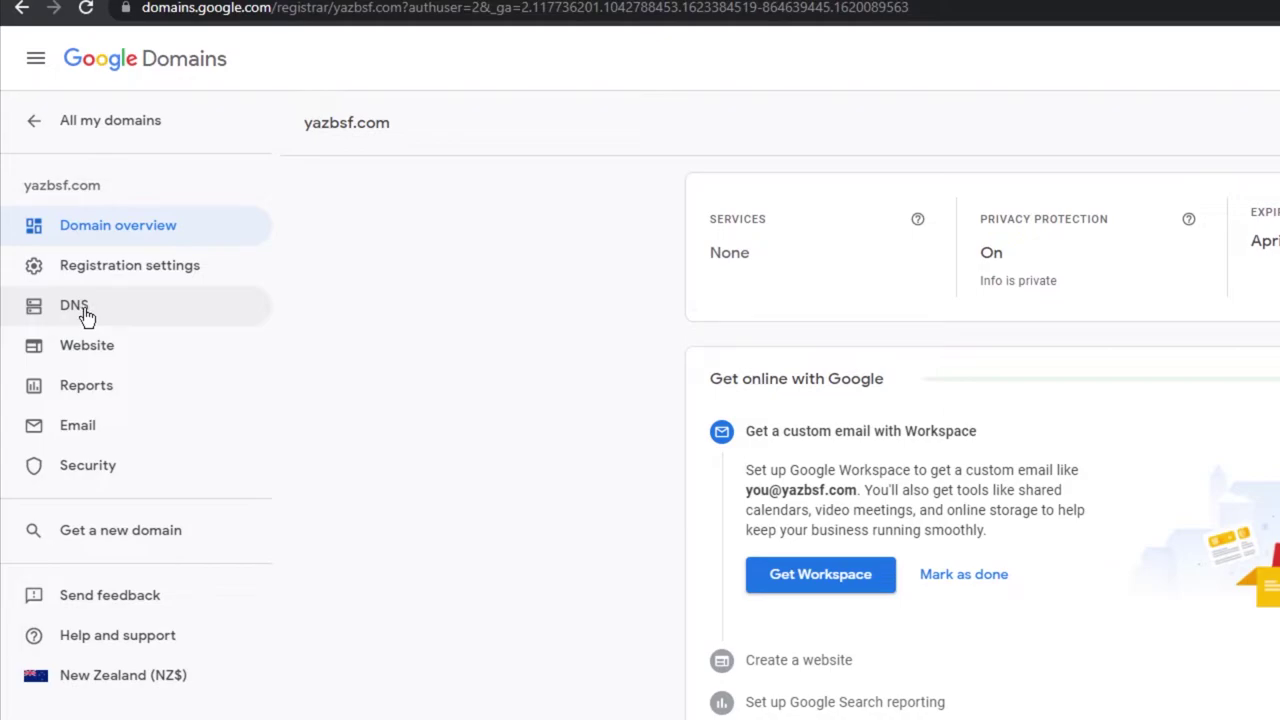
{"action": "left_click", "coordinate": [86, 316]}
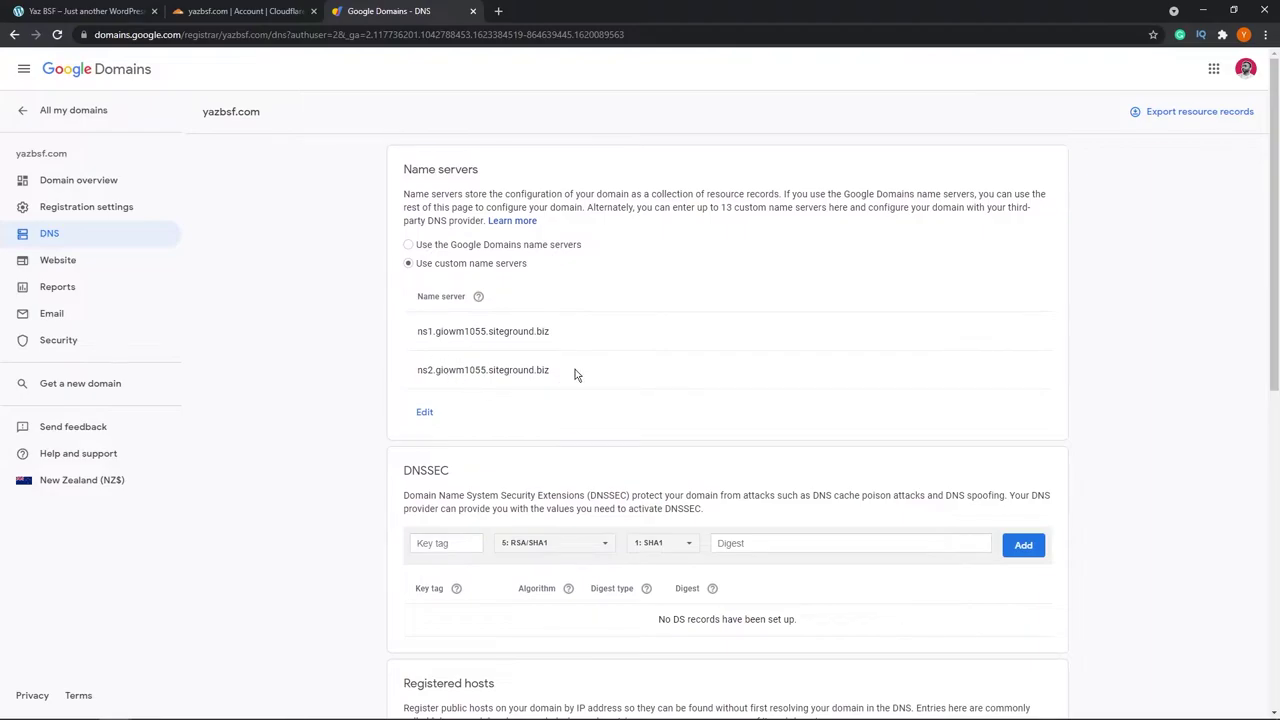
- Edit the custom name servers, replacing the first with elijah.ns.cloudflare.com
{"action": "left_click", "coordinate": [427, 413]}
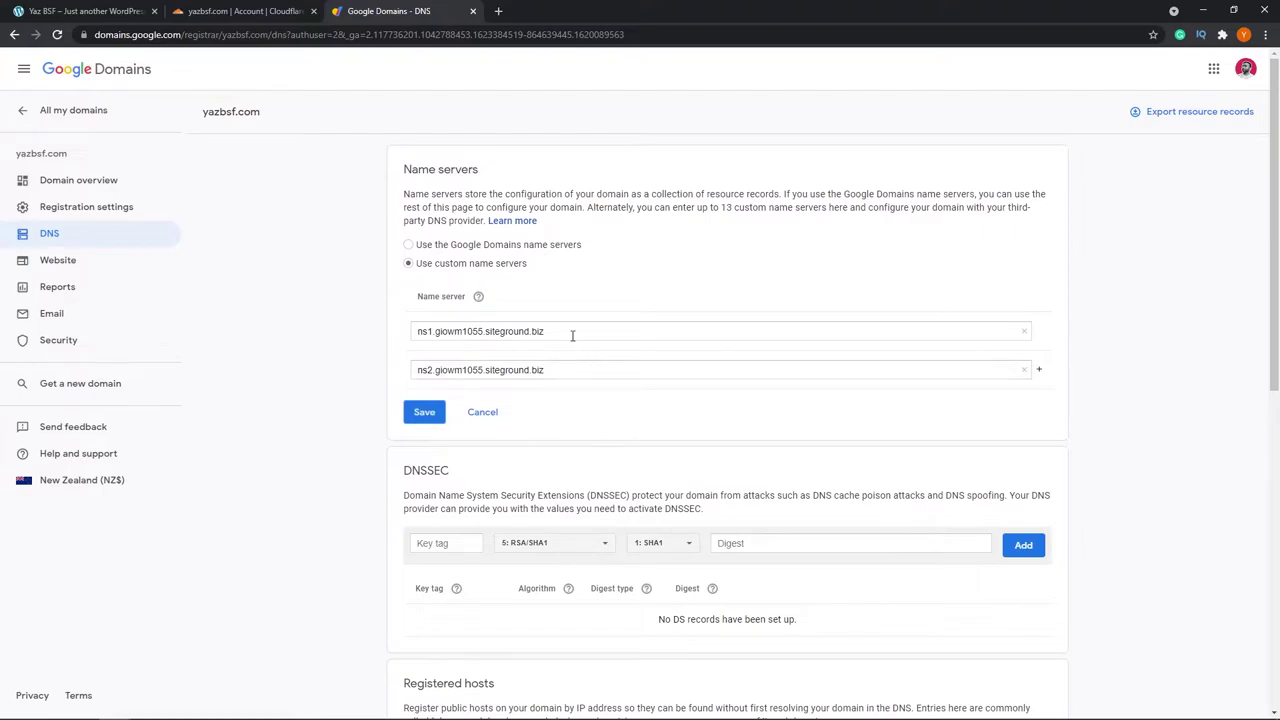
{"action": "left_click", "coordinate": [237, 11]}
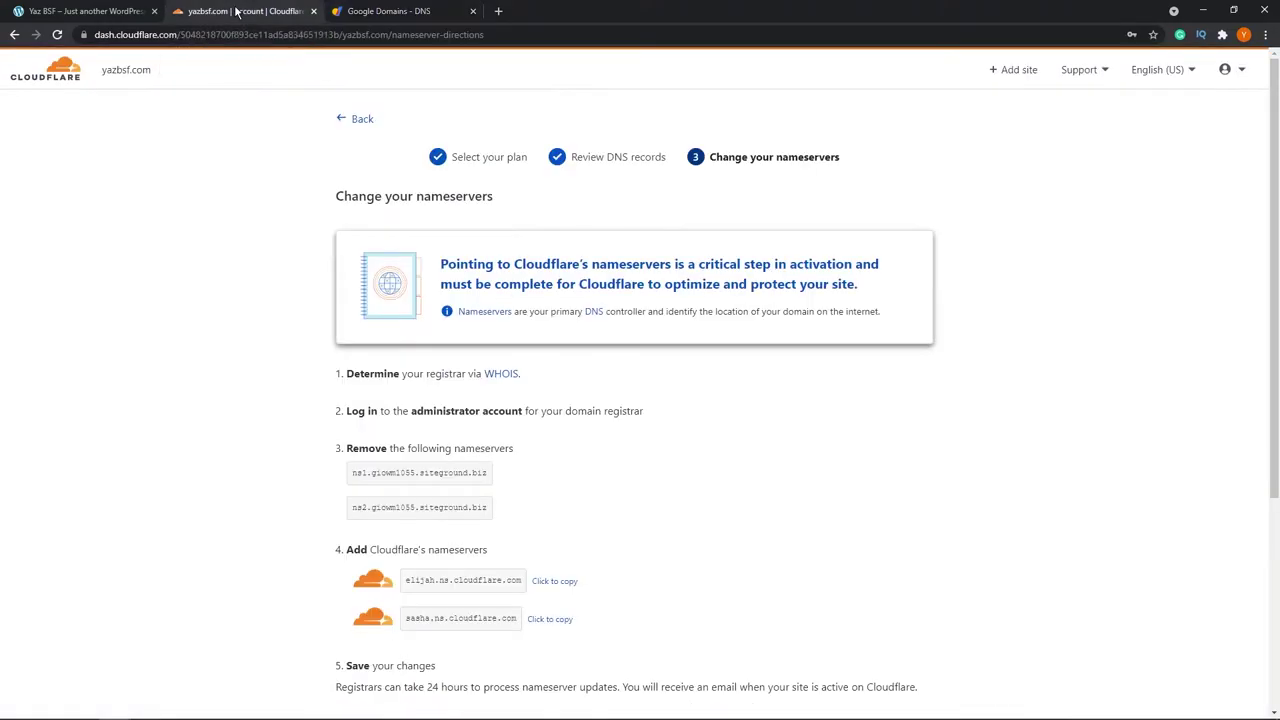
{"action": "scroll", "coordinate": [605, 479], "scroll_direction": "down", "scroll_amount": 1}
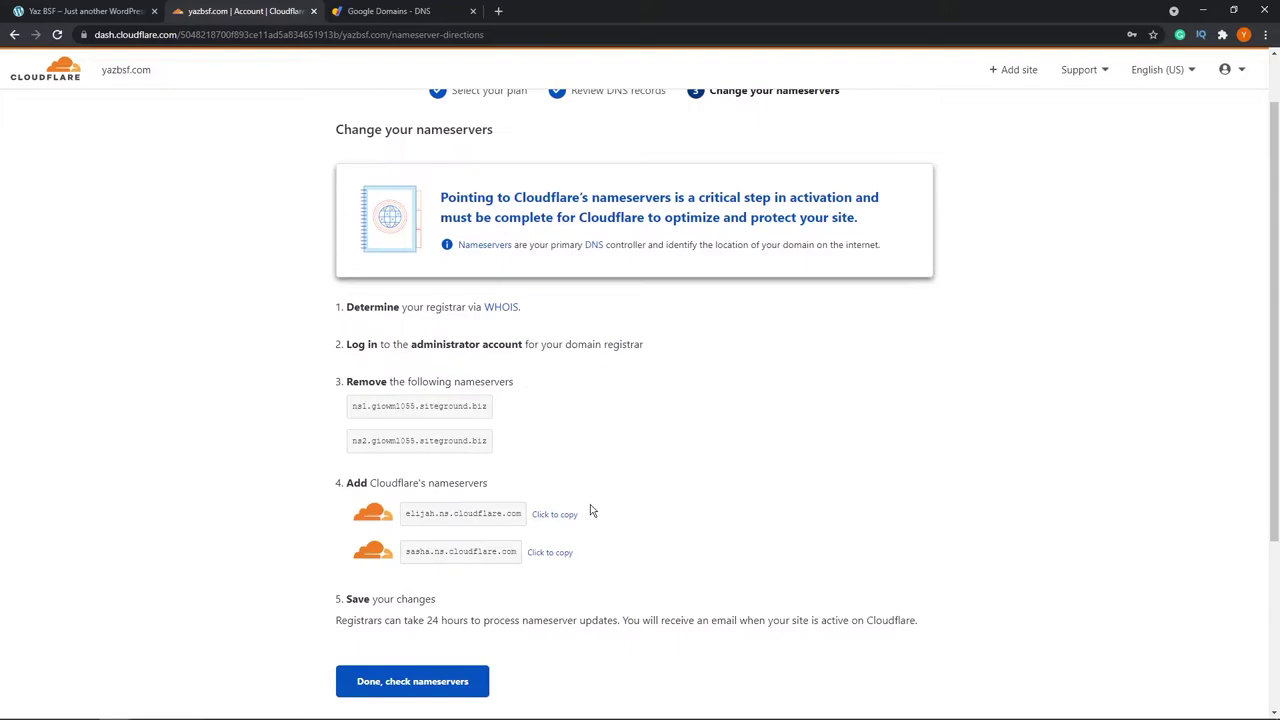
{"action": "left_click", "coordinate": [557, 516]}
{"action": "left_click", "coordinate": [420, 18]}
{"action": "left_click_drag", "start_coordinate": [571, 334], "coordinate": [416, 334]}
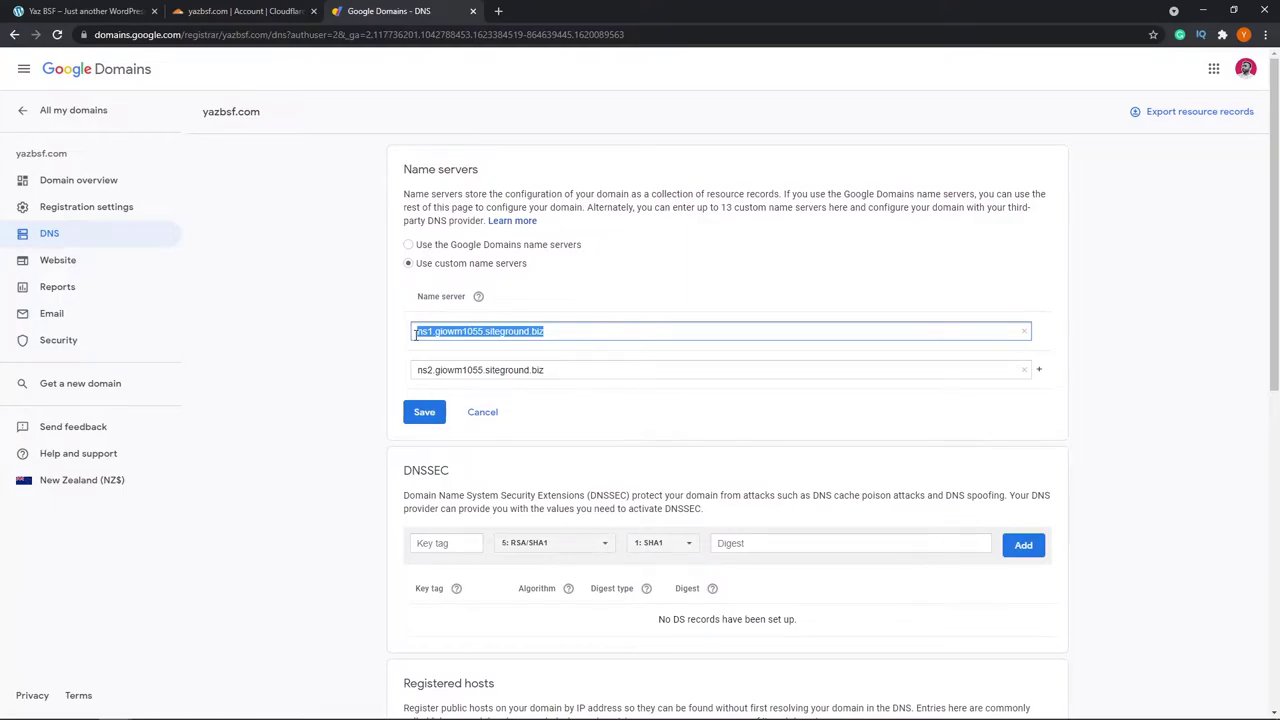
{"action": "type", "text": "elijah.ns.cloudflare.com"}
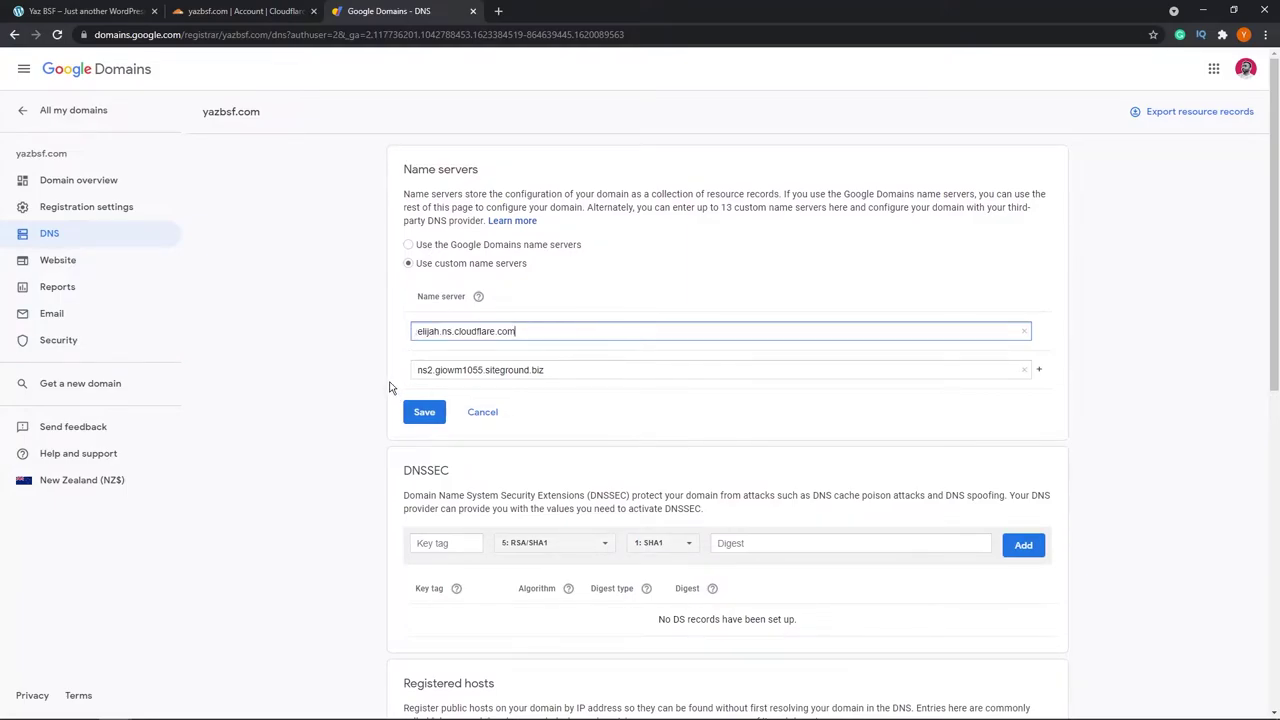
- Replace the second name server with sasha.ns.cloudflare.com and save the changes
{"action": "left_click", "coordinate": [245, 12]}
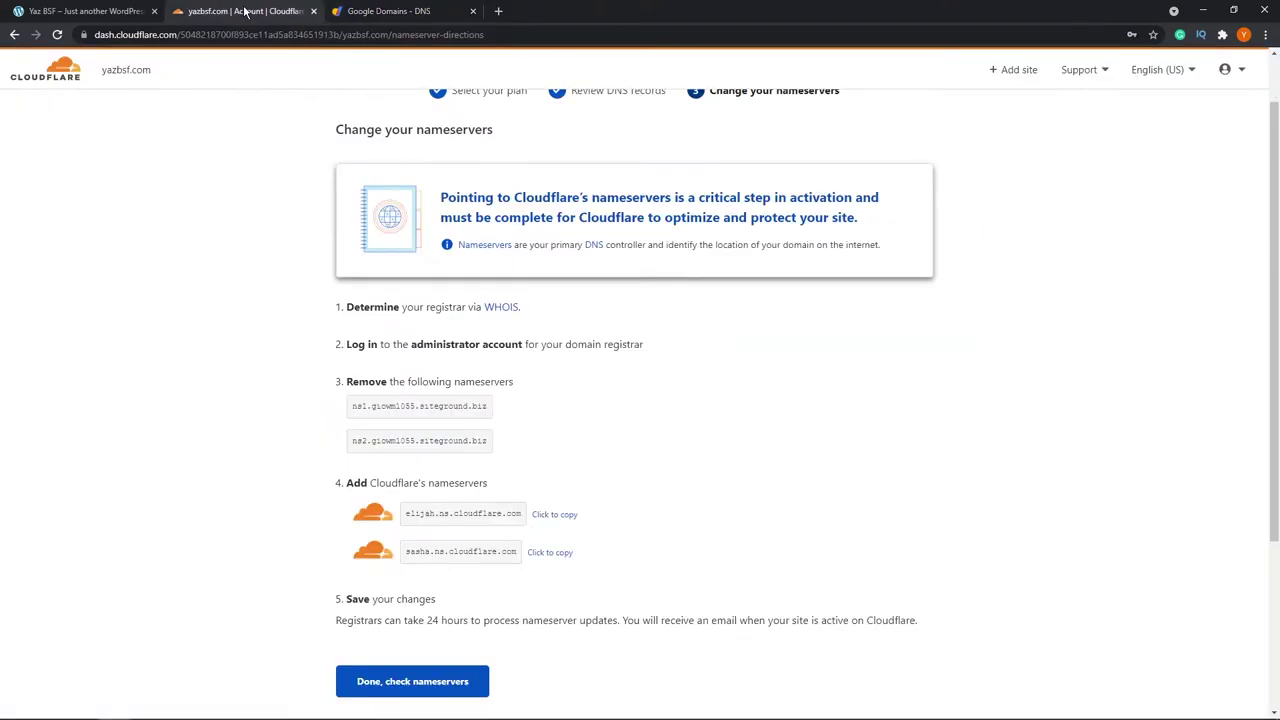
{"action": "left_click", "coordinate": [541, 559]}
{"action": "left_click", "coordinate": [398, 11]}
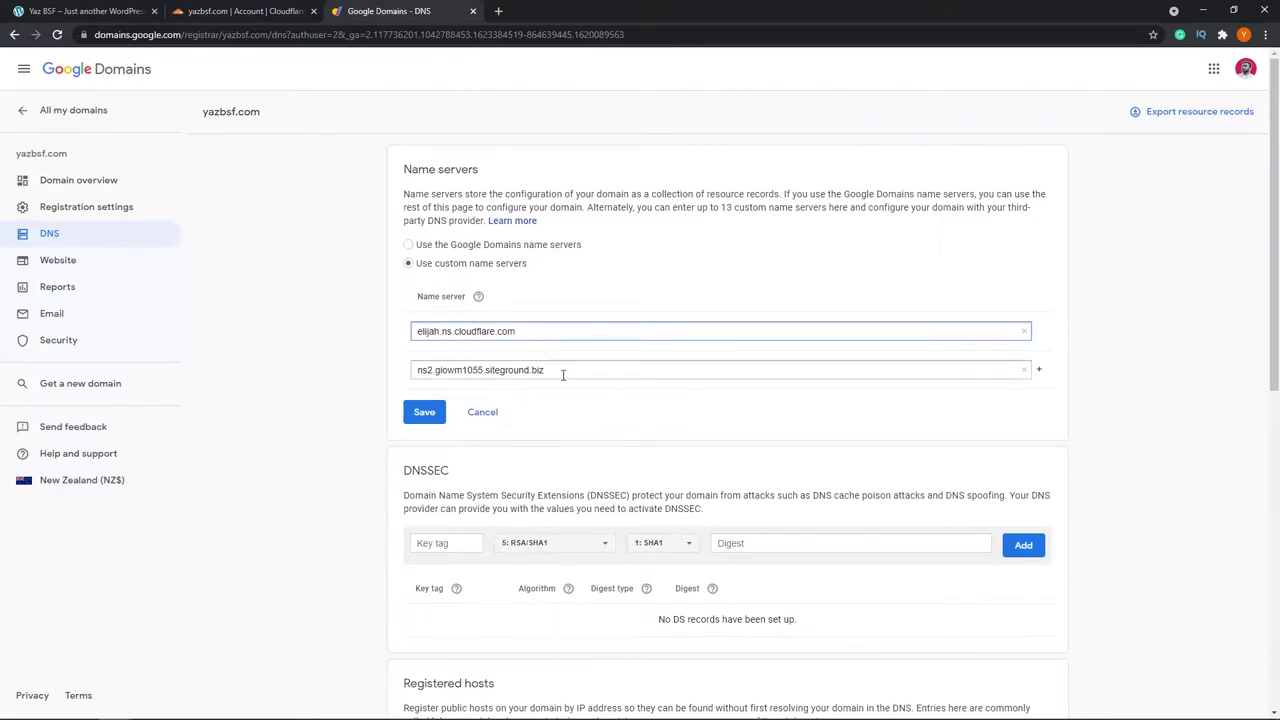
{"action": "left_click_drag", "start_coordinate": [563, 374], "coordinate": [331, 368]}
{"action": "key", "text": "ctrl+v"}
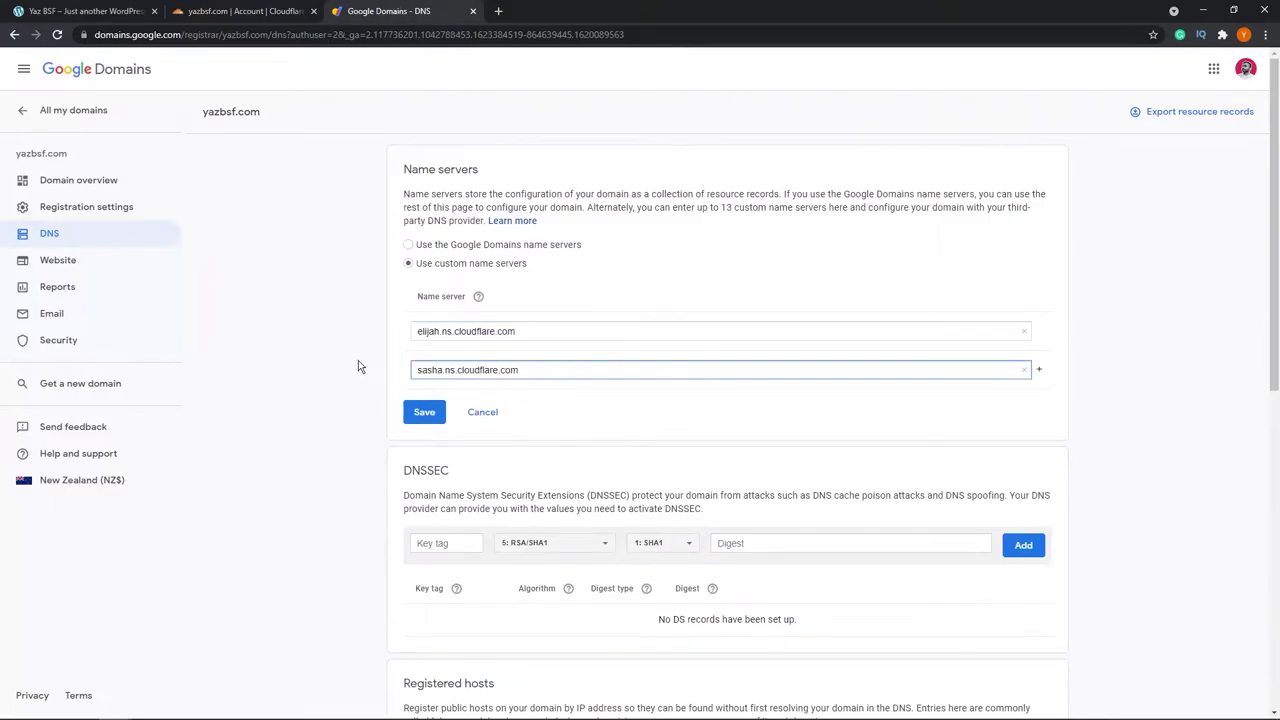
{"action": "left_click", "coordinate": [358, 360]}
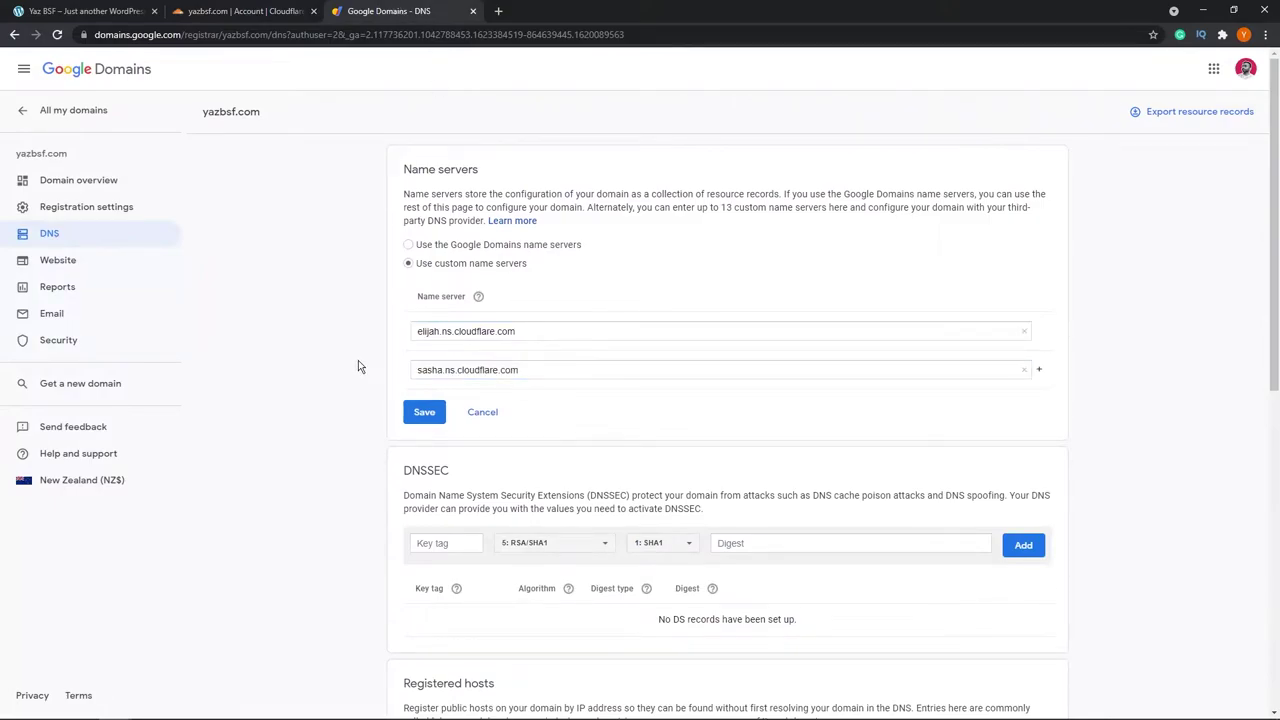
{"action": "left_click", "coordinate": [418, 411]}
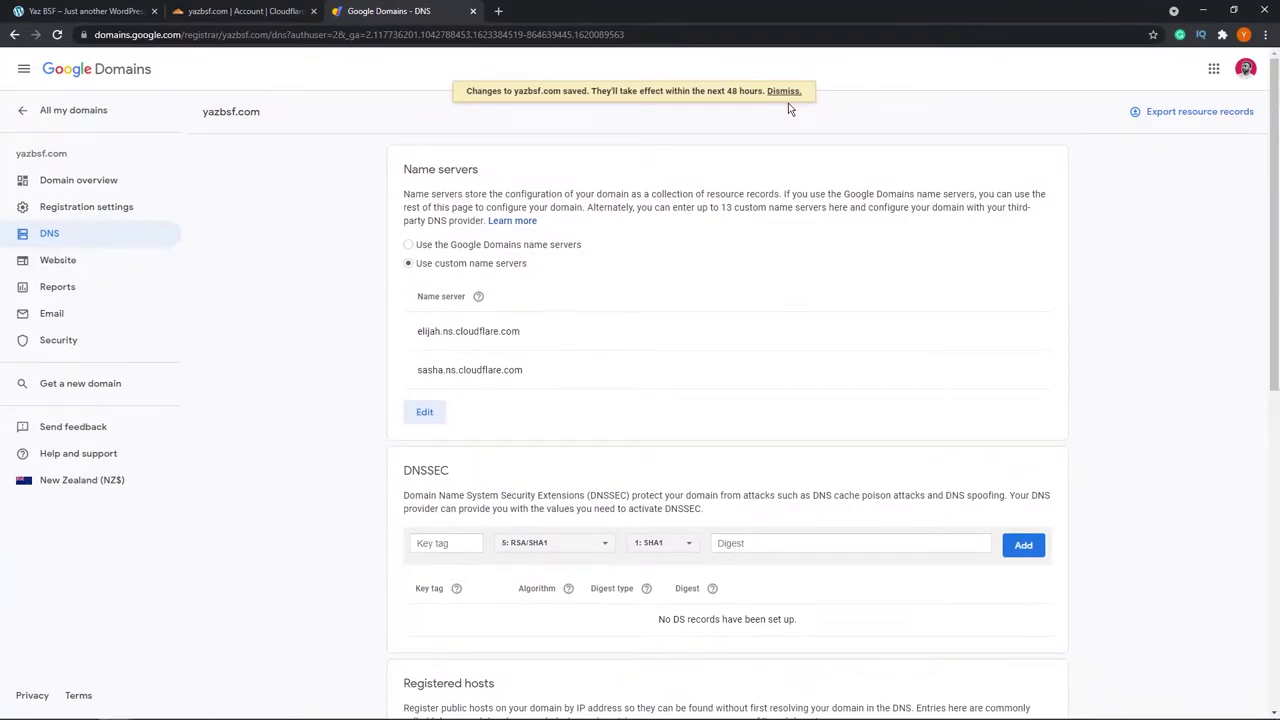
{"action": "left_click", "coordinate": [474, 12]}
- Confirm the nameserver change, skip the Quick Start Guide, and request a nameserver check
{"action": "scroll", "coordinate": [608, 305], "scroll_direction": "down", "scroll_amount": 1}
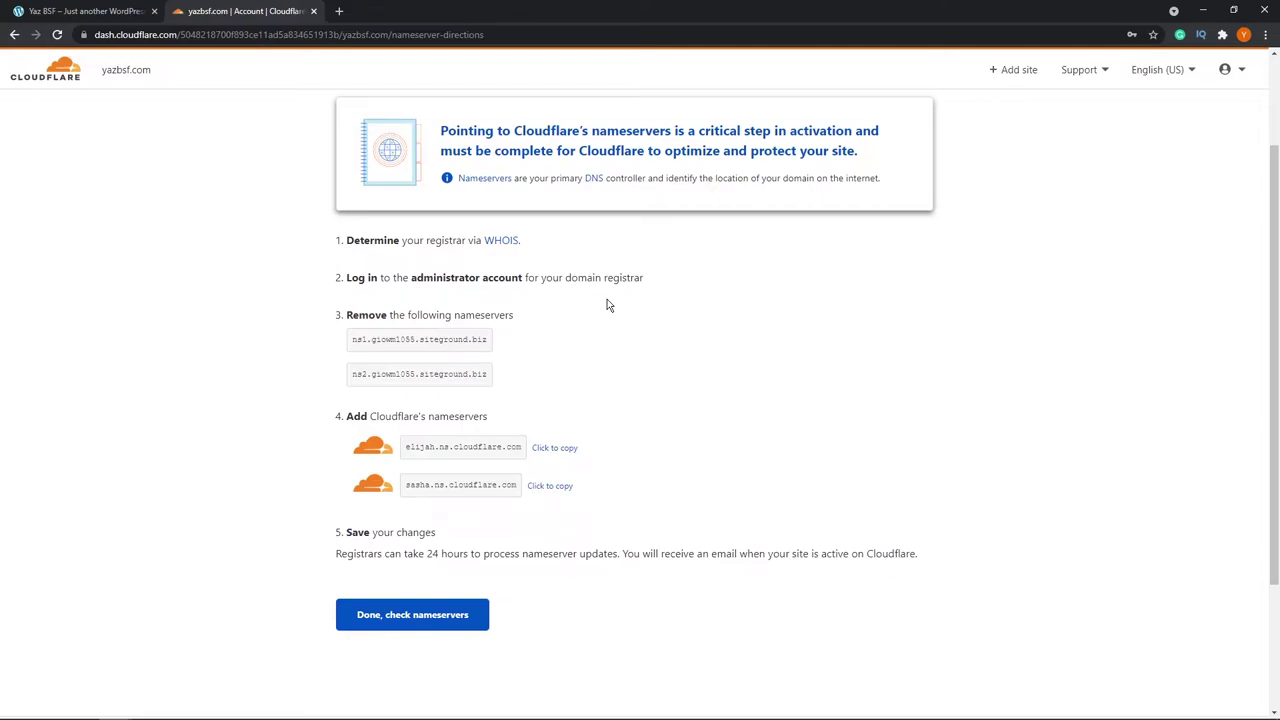
{"action": "left_click", "coordinate": [410, 617]}
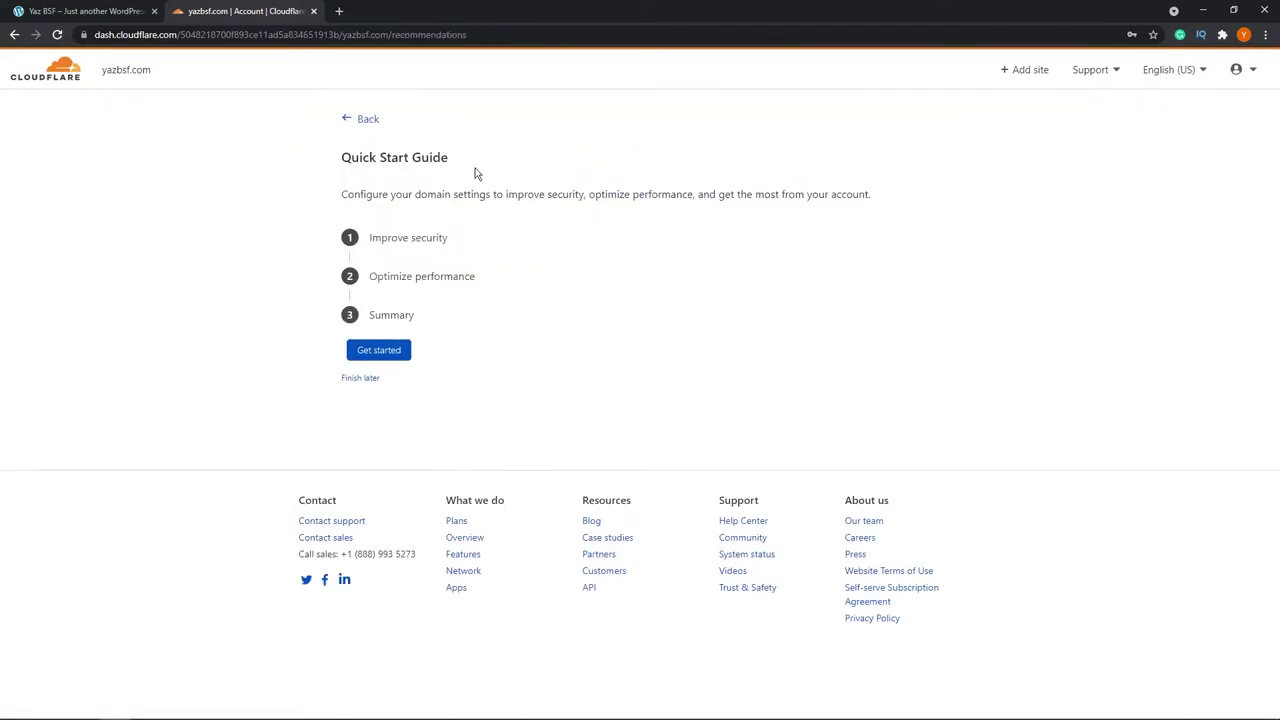
{"action": "left_click", "coordinate": [362, 379]}
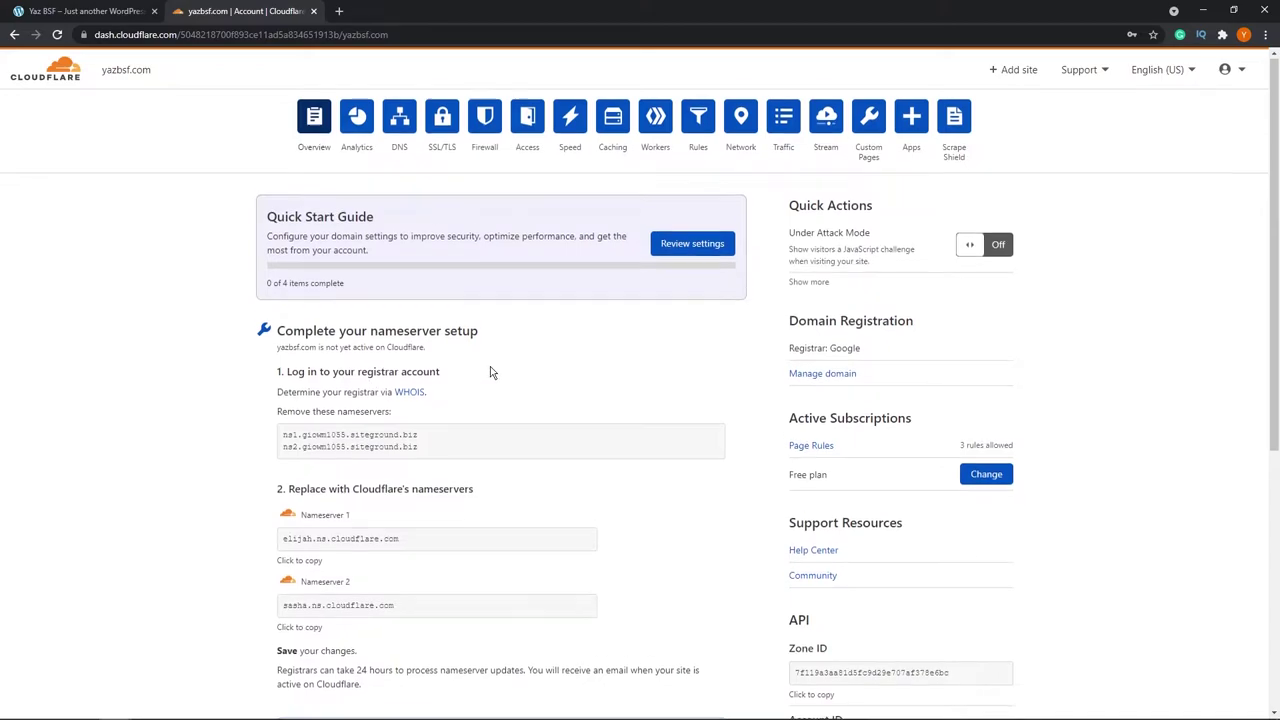
{"action": "scroll", "coordinate": [490, 372], "scroll_direction": "down", "scroll_amount": 1}
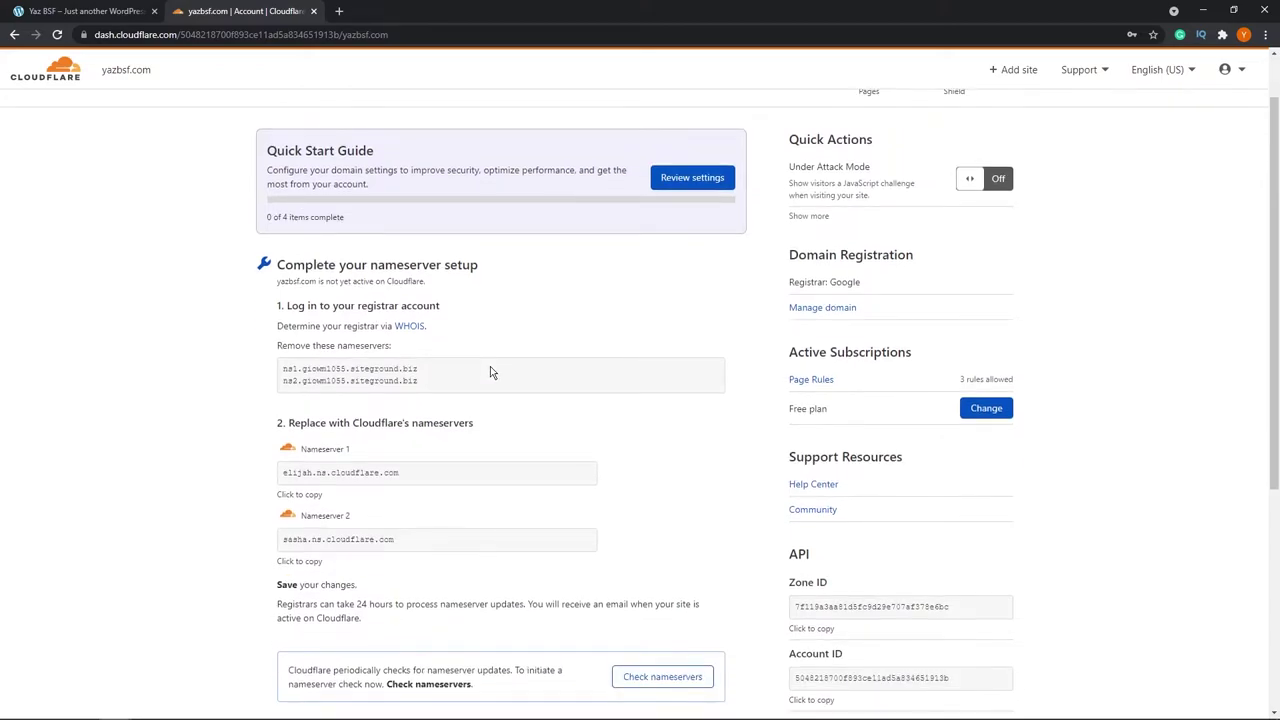
{"action": "scroll", "coordinate": [490, 372], "scroll_direction": "down", "scroll_amount": 2}
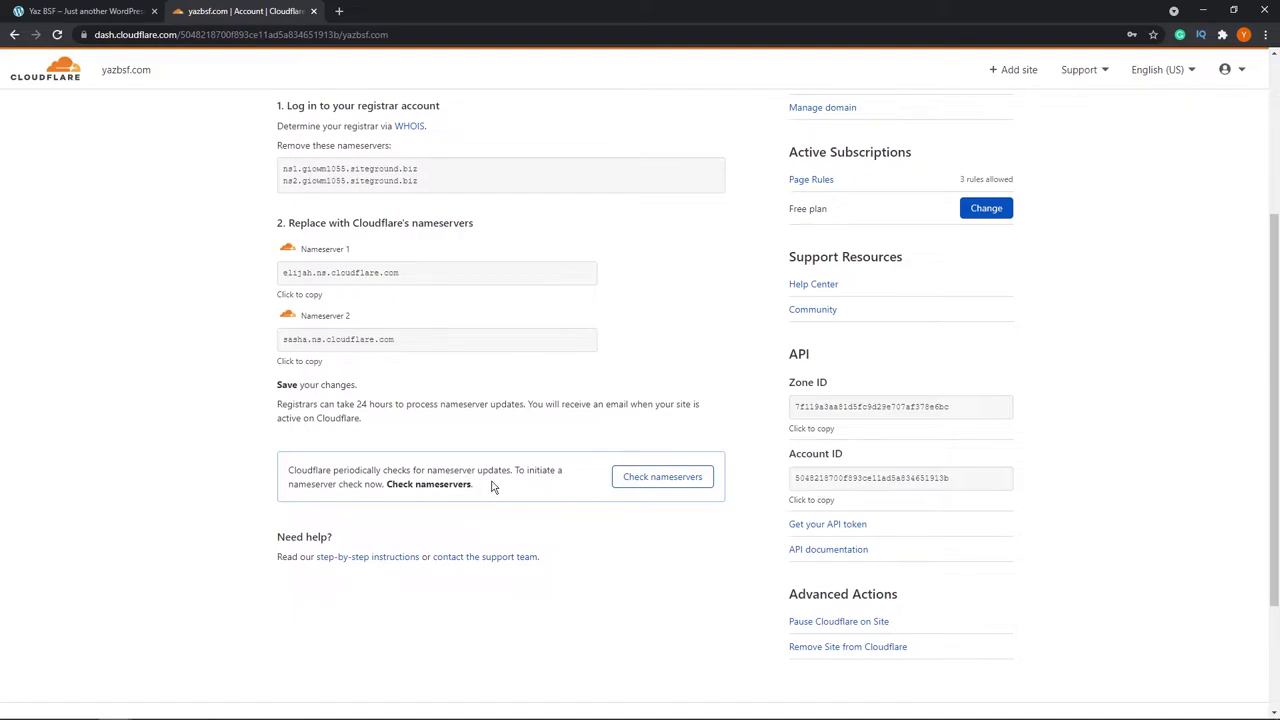
{"action": "left_click", "coordinate": [646, 480]}
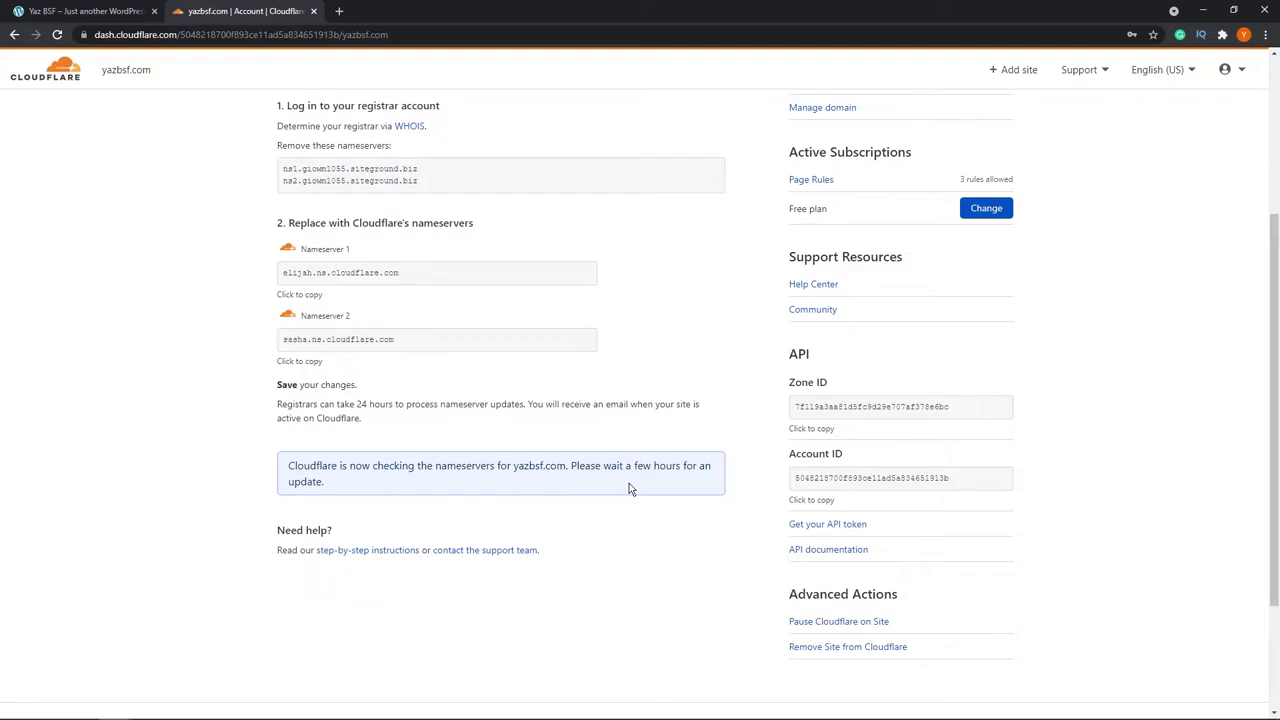
- After Cloudflare confirms protection, go to yazbsf.com's SSL/TLS settings
{"action": "scroll", "coordinate": [630, 488], "scroll_direction": "up", "scroll_amount": 1}
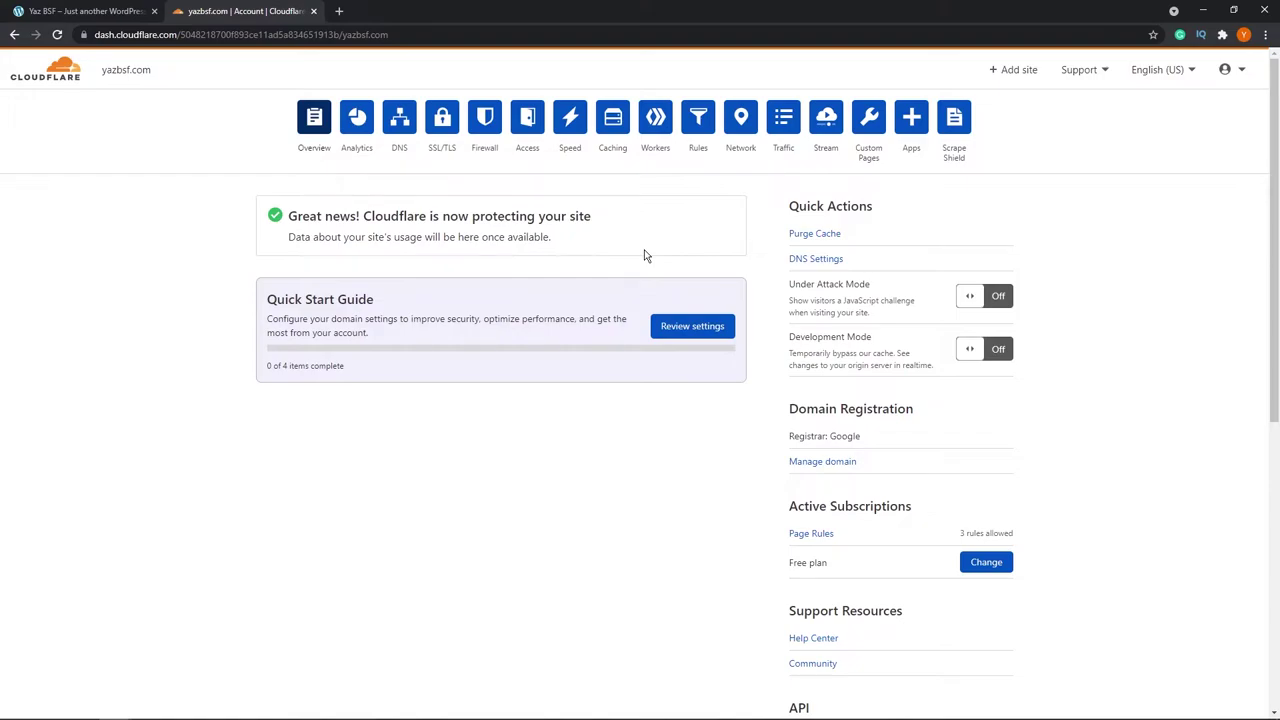
{"action": "left_click", "coordinate": [438, 155]}
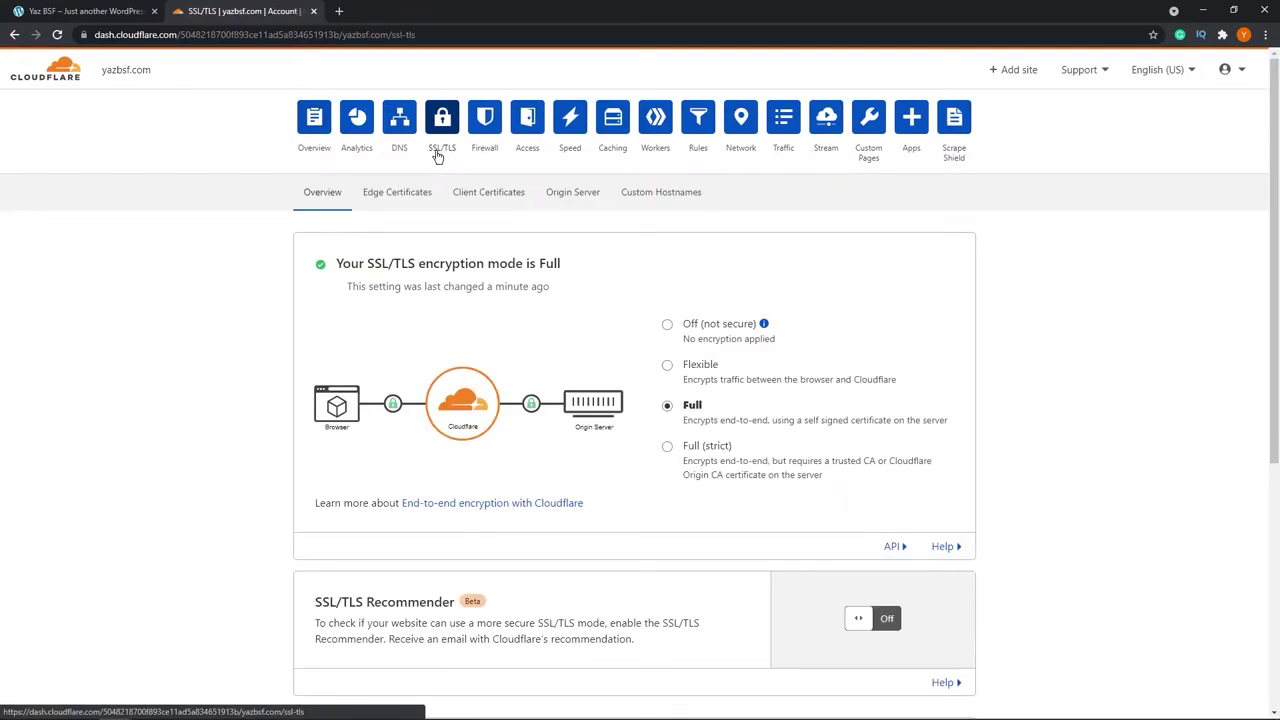
- Turn on Always Use HTTPS under SSL/TLS Edge Certificates for yazbsf.com
{"action": "left_click", "coordinate": [396, 199]}
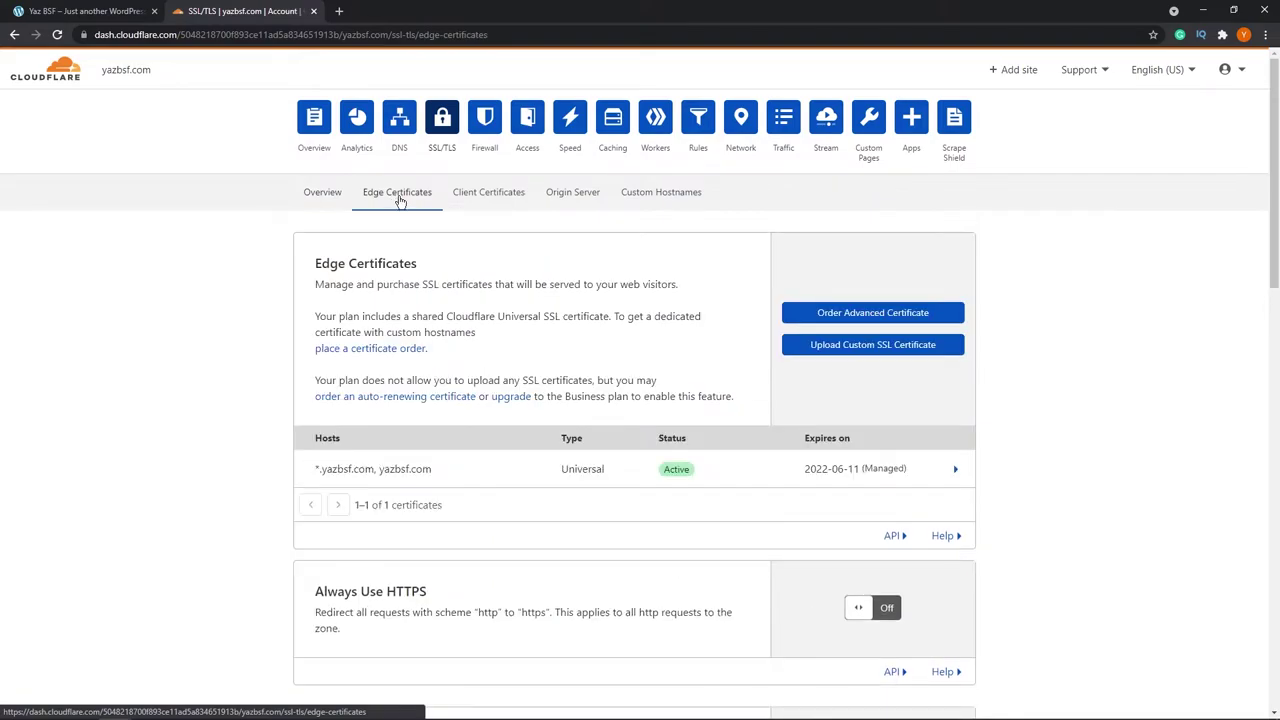
{"action": "scroll", "coordinate": [1057, 390], "scroll_direction": "down", "scroll_amount": 3}
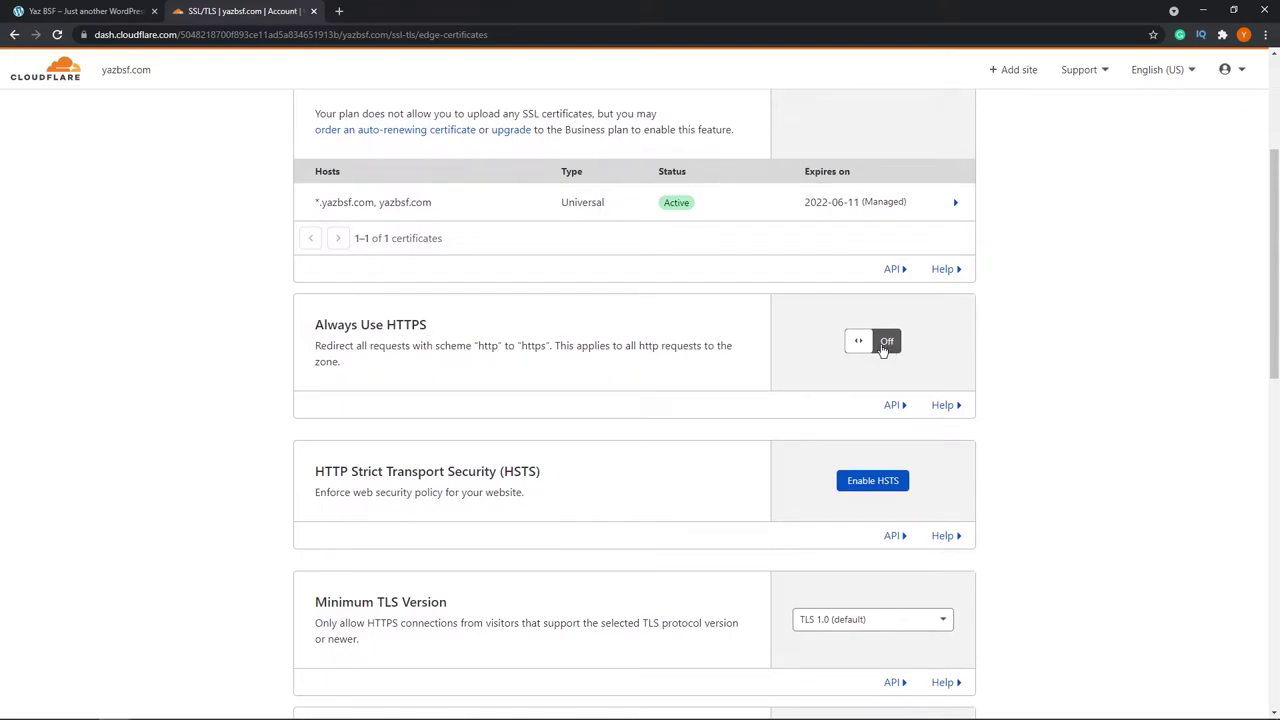
{"action": "left_click", "coordinate": [884, 348]}
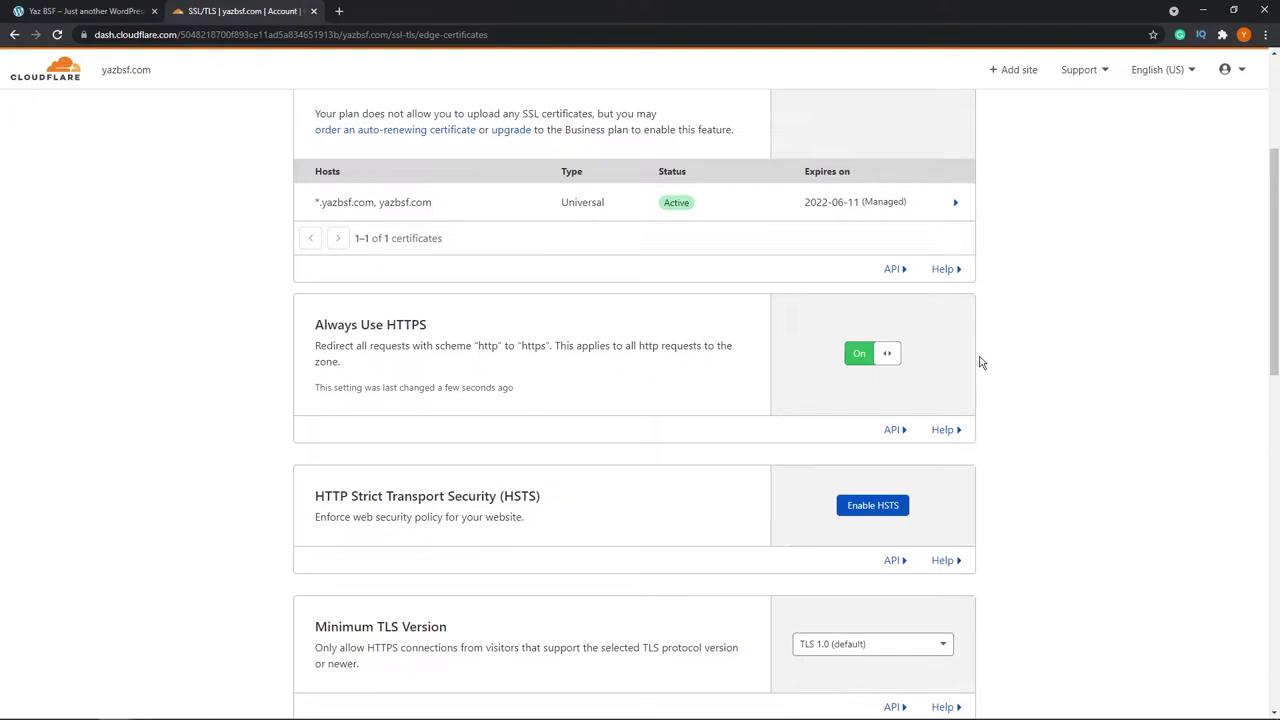
{"action": "scroll", "coordinate": [1015, 386], "scroll_direction": "up", "scroll_amount": 2}
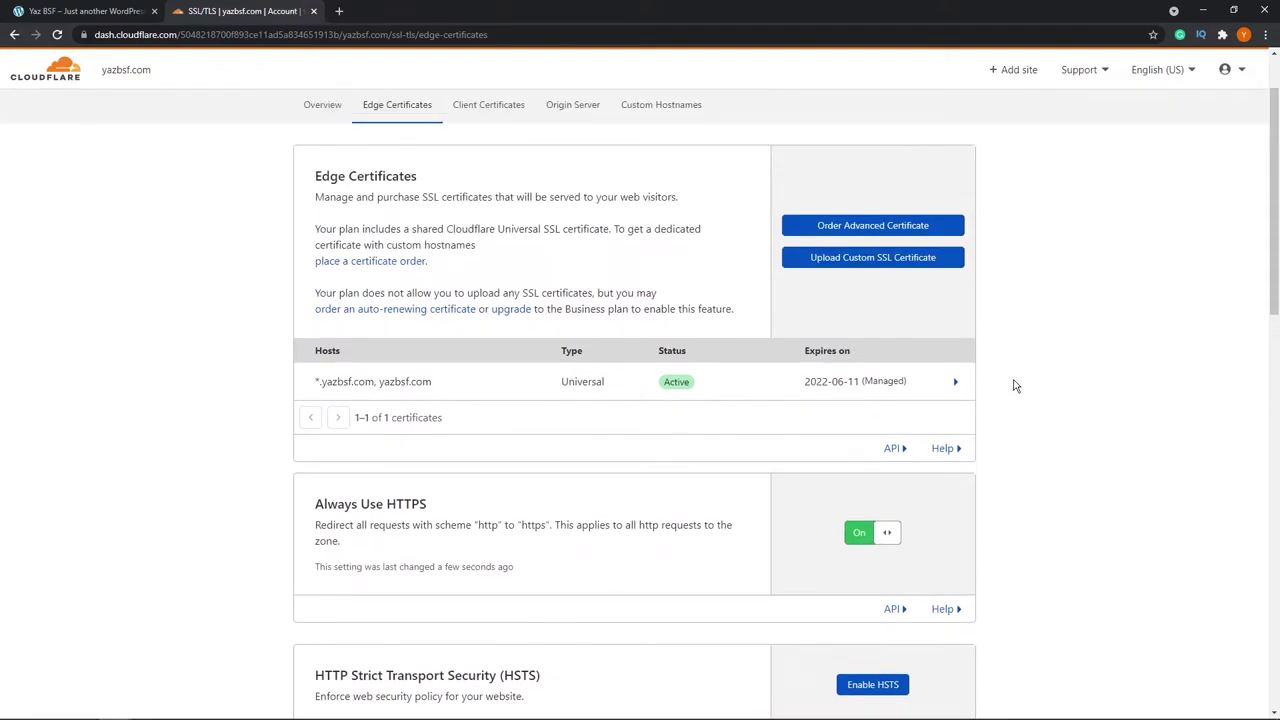
{"action": "scroll", "coordinate": [1015, 386], "scroll_direction": "up", "scroll_amount": 1}
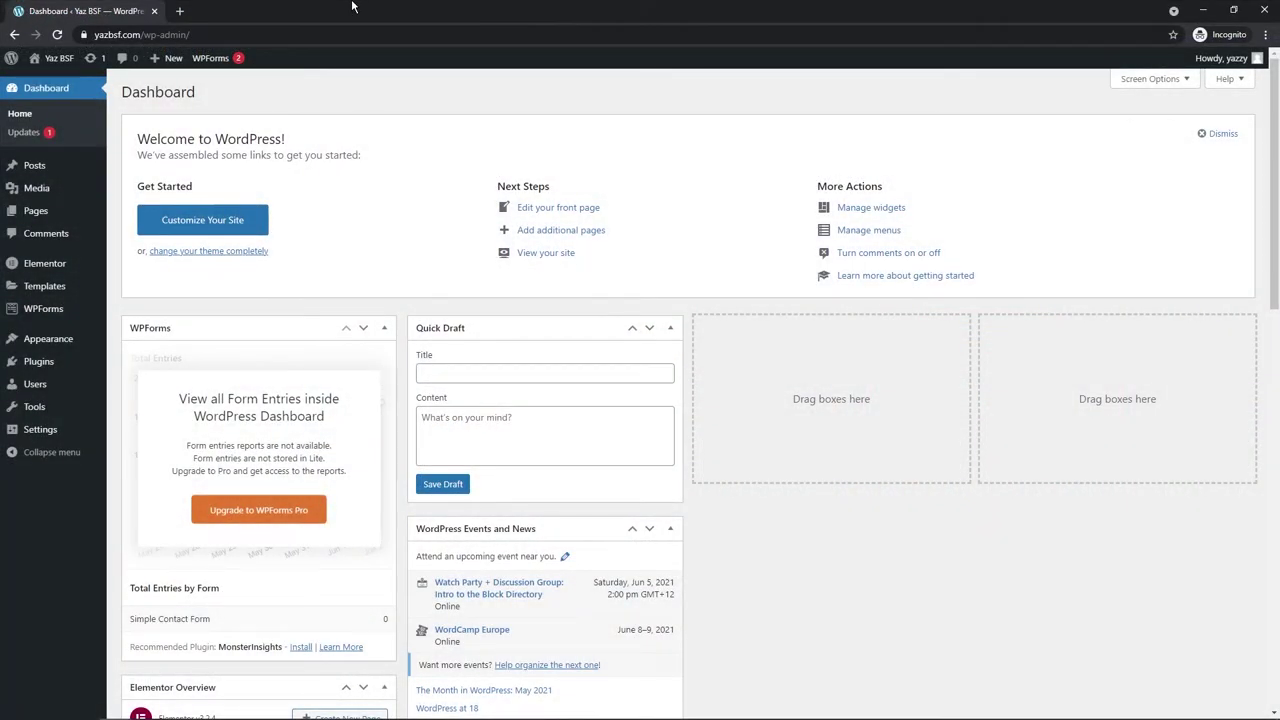
- Search Add Plugins for 'really simple SSL' and install the Really Simple SSL plugin
{"action": "mouse_move", "coordinate": [44, 371]}
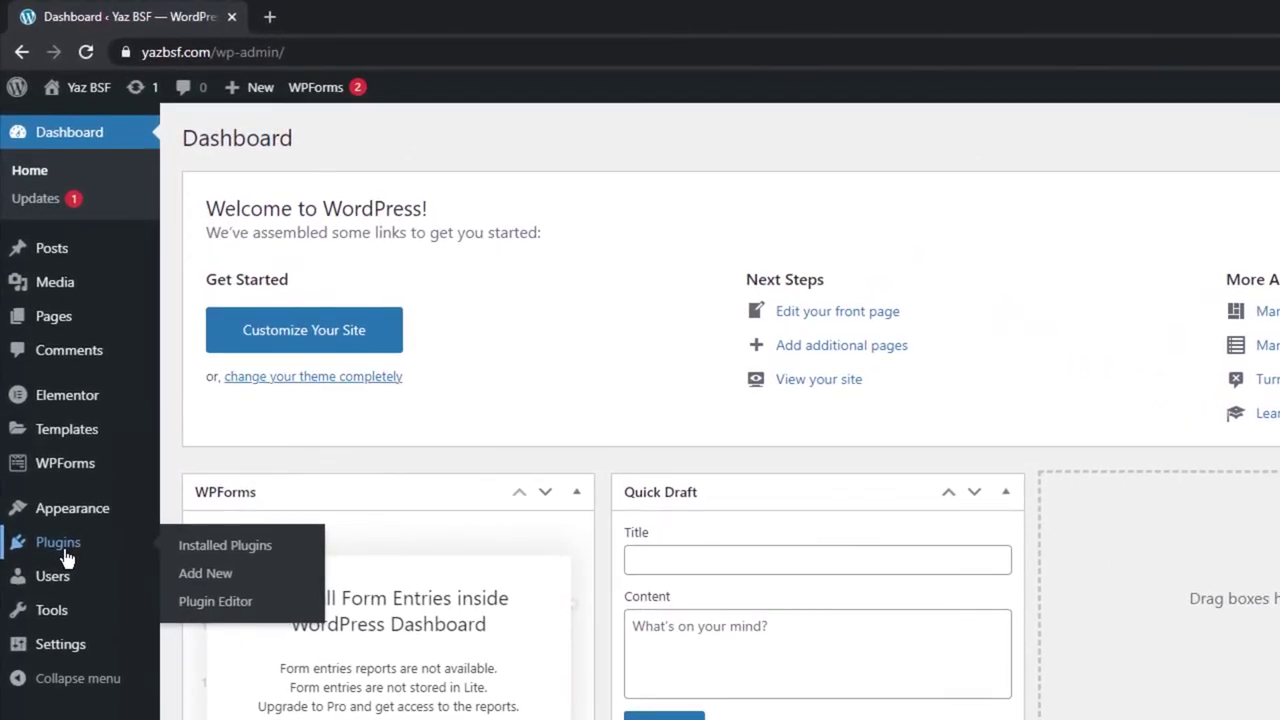
{"action": "left_click", "coordinate": [58, 542]}
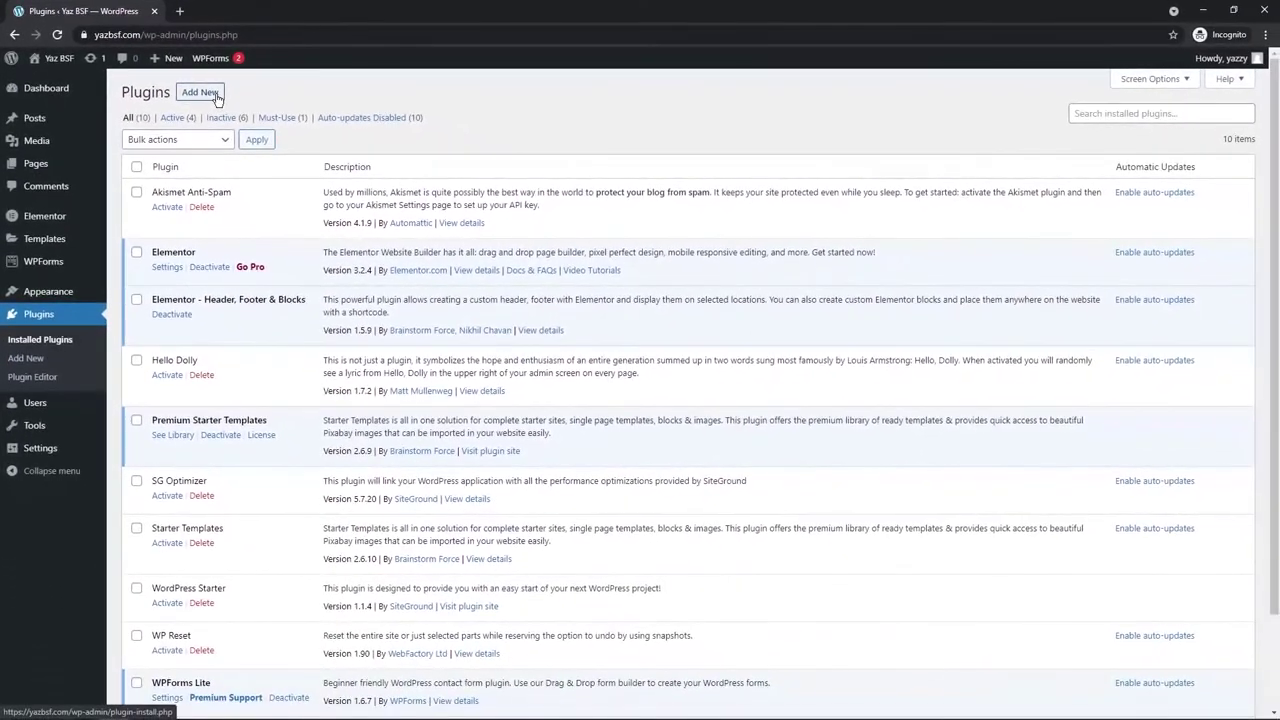
{"action": "left_click", "coordinate": [214, 95]}
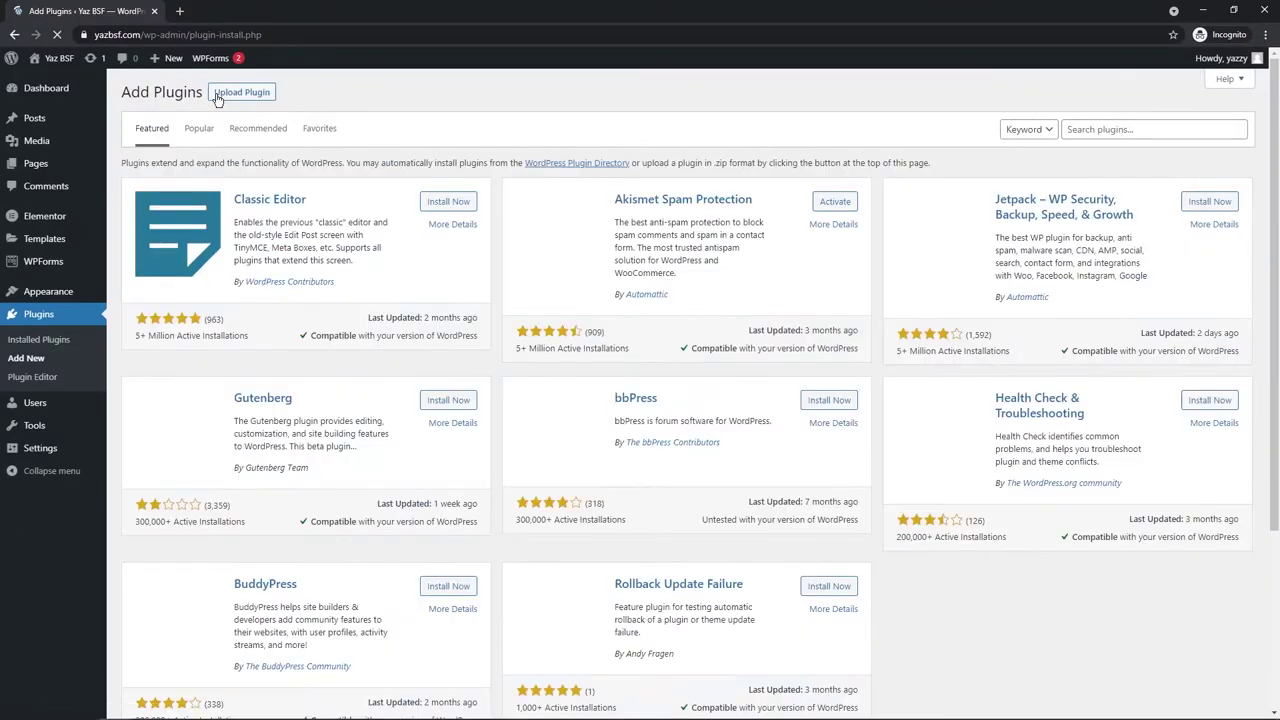
{"action": "left_click", "coordinate": [1094, 128]}
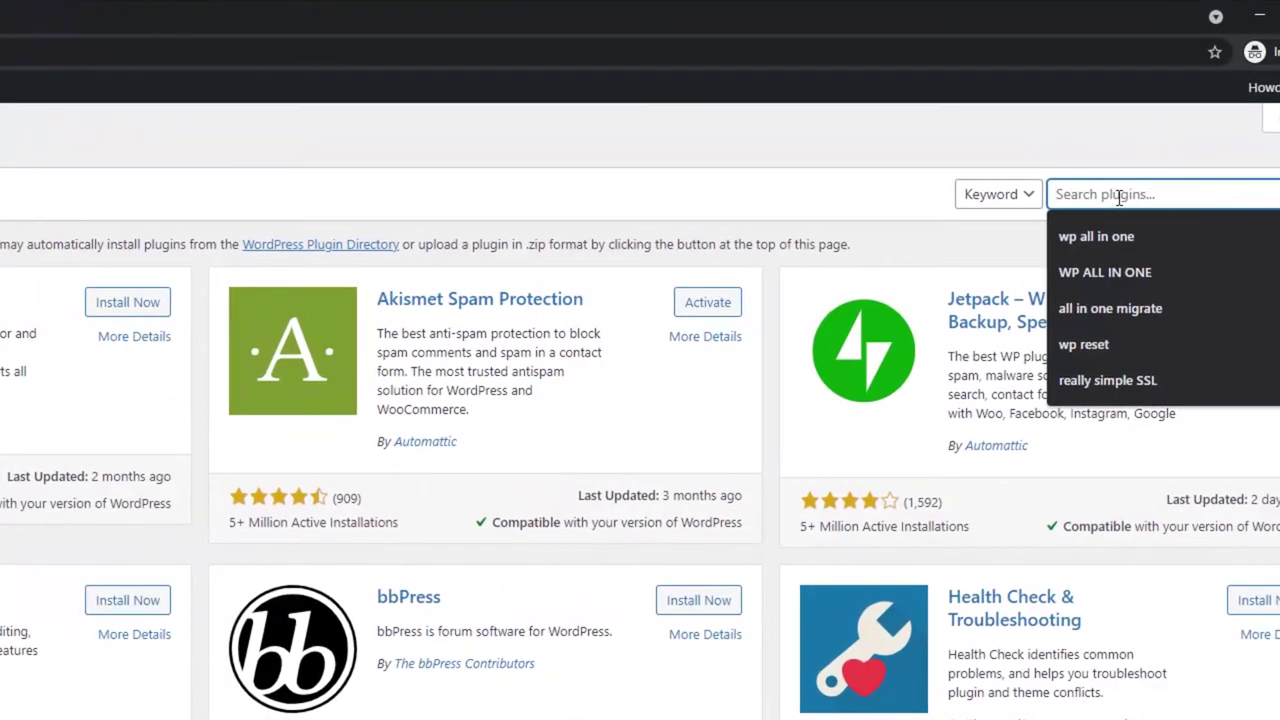
{"action": "type", "text": "reallly simple"}
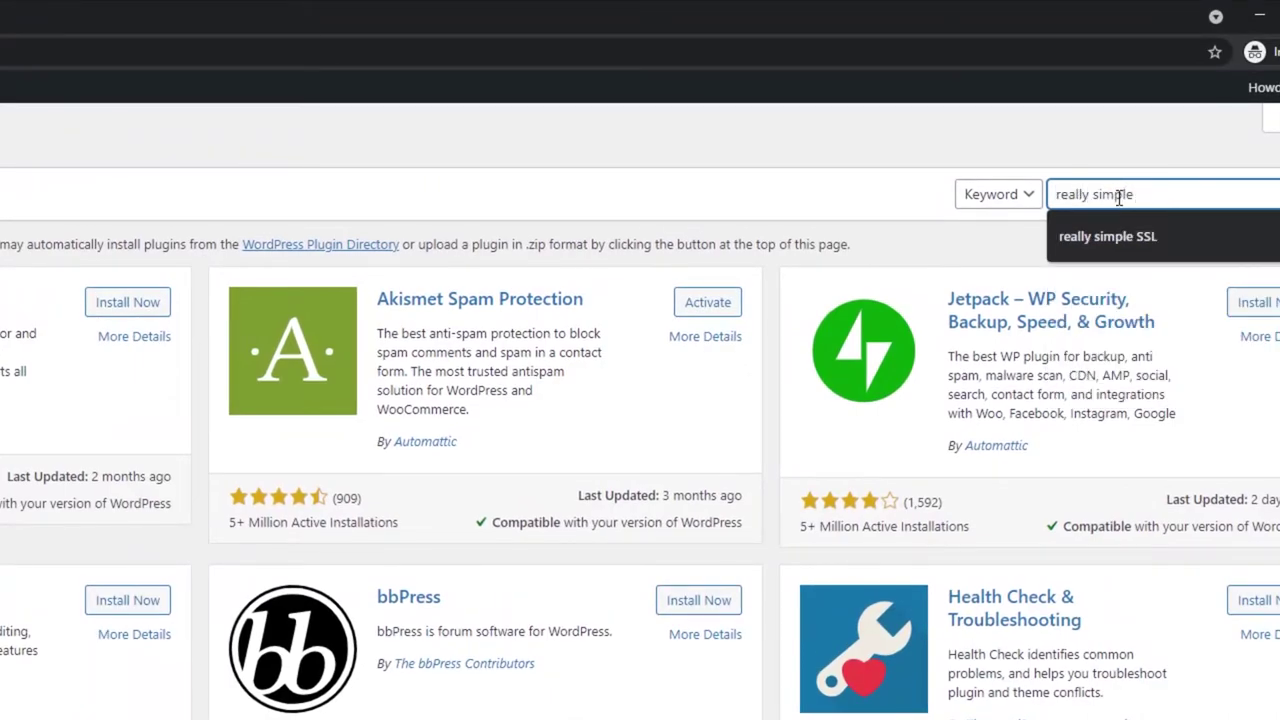
{"action": "type", "text": " SSL"}
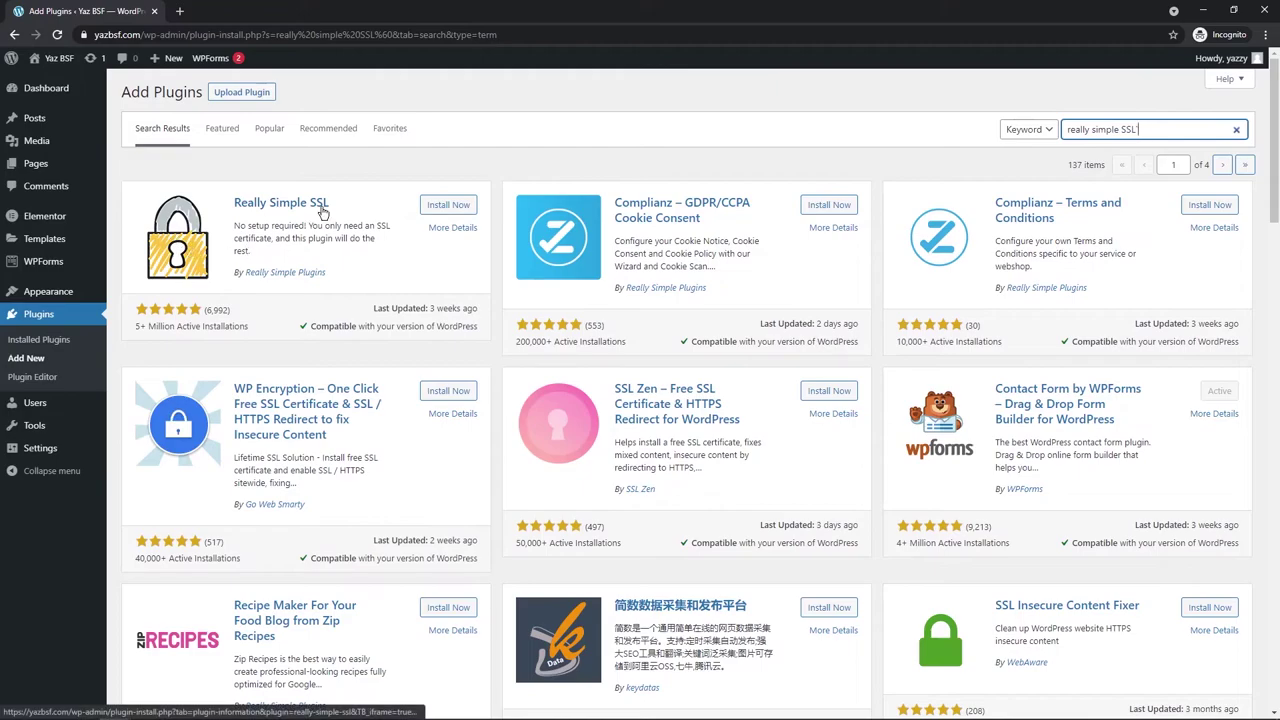
{"action": "left_click", "coordinate": [447, 208]}
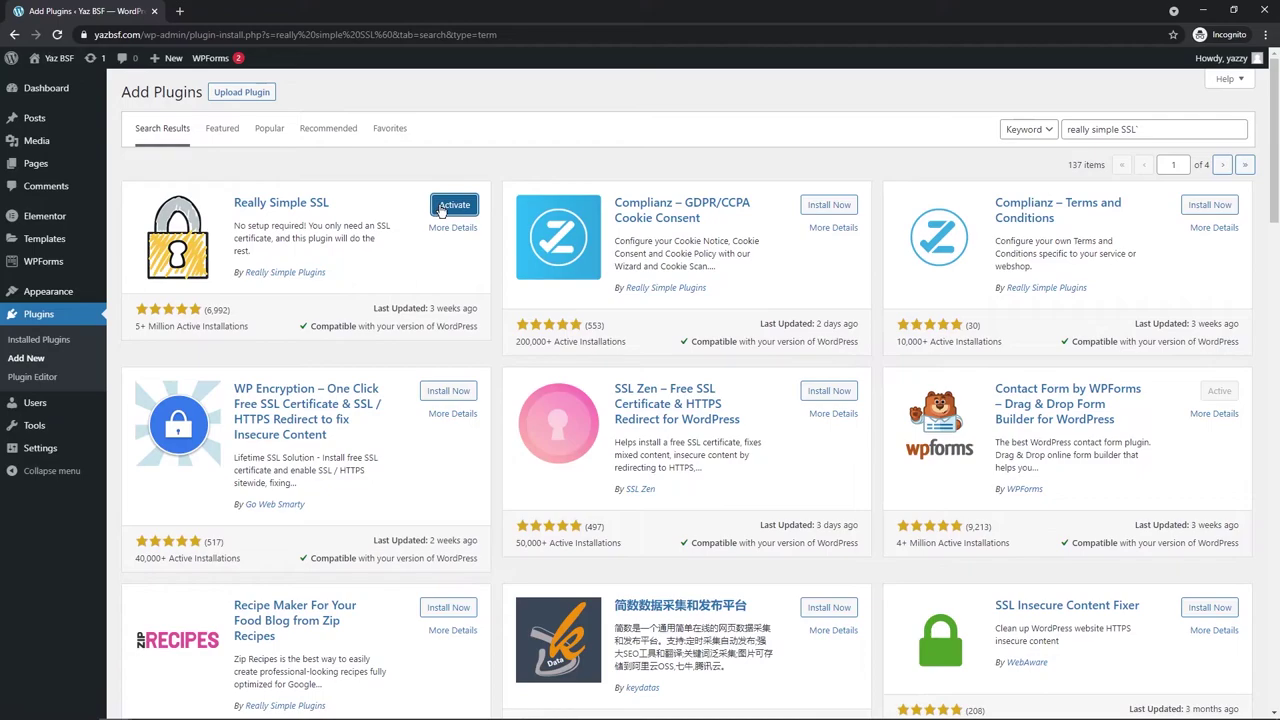
- Activate Really Simple SSL and turn SSL on for the whole site
{"action": "left_click", "coordinate": [441, 207]}
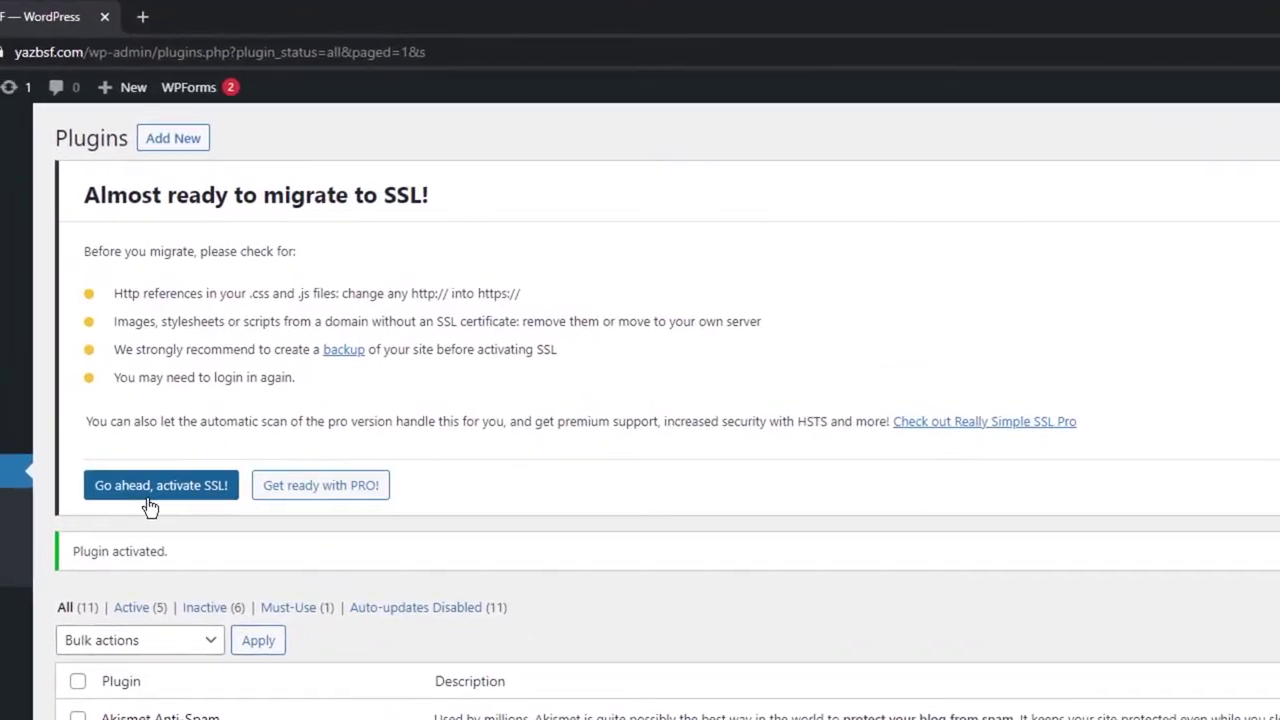
{"action": "left_click", "coordinate": [205, 493]}
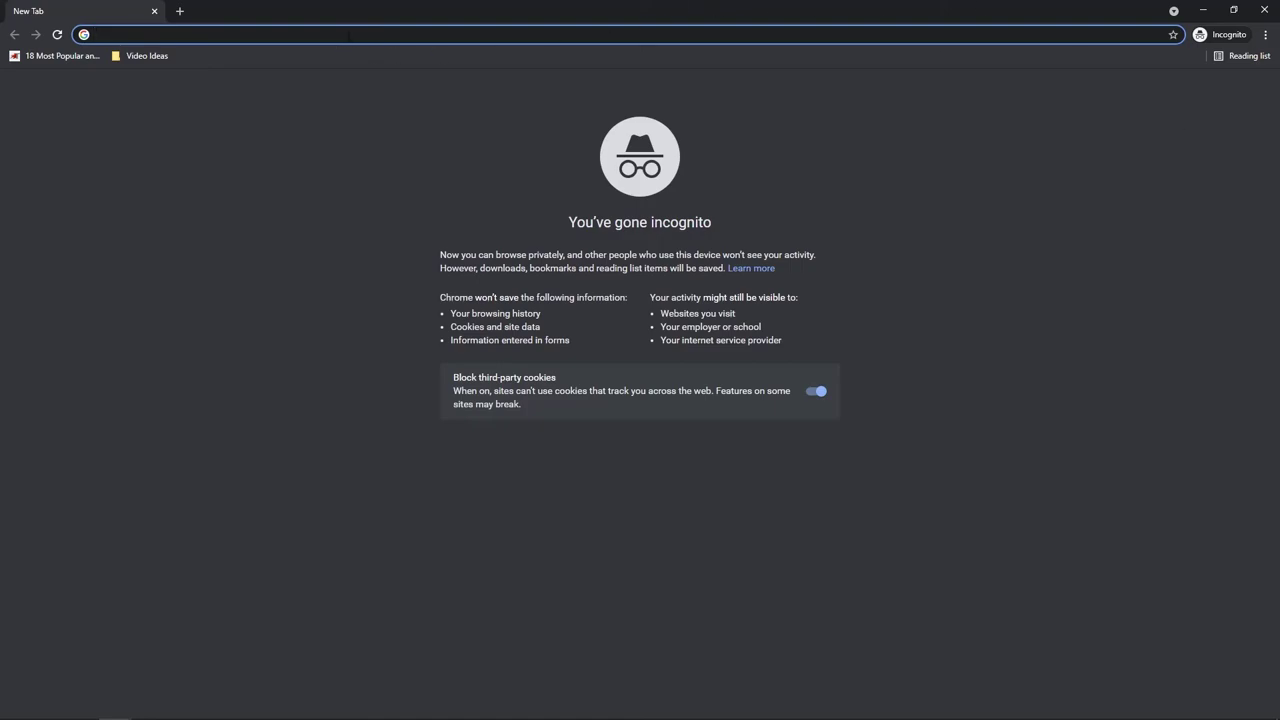
{"action": "type", "text": "https:"}
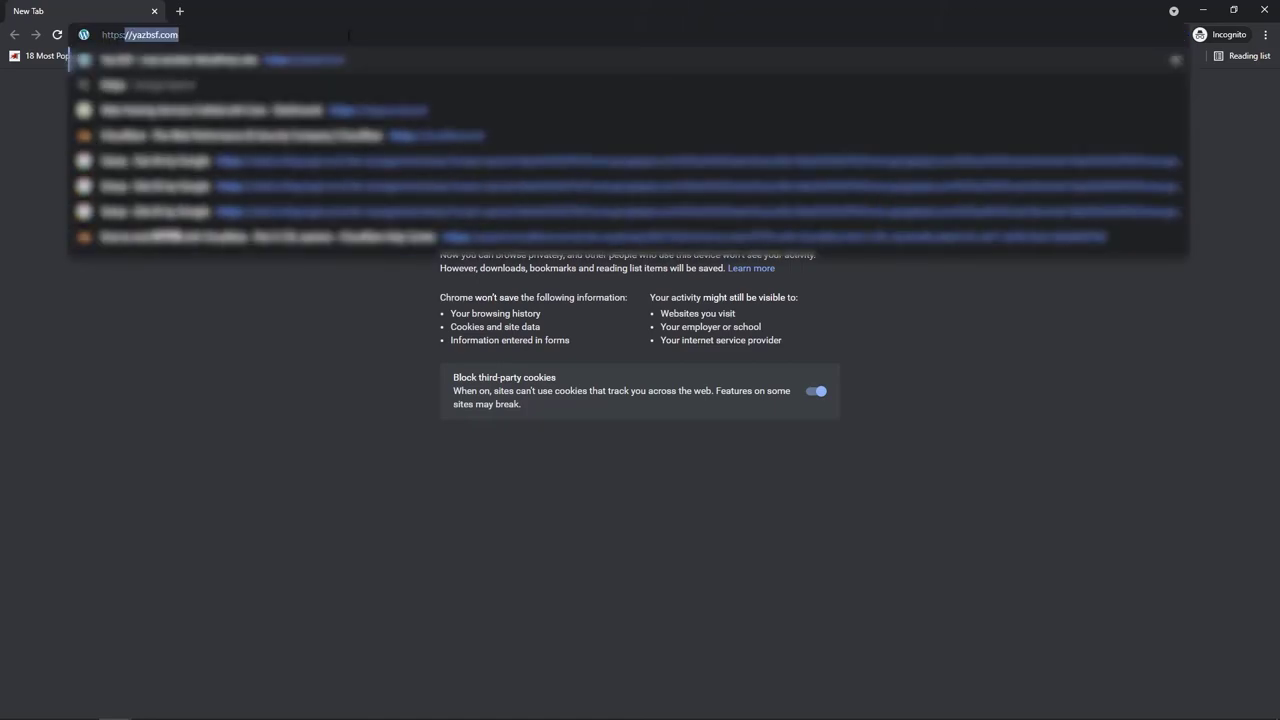
{"action": "type", "text": "//yazb"}
{"action": "key", "text": "Return"}
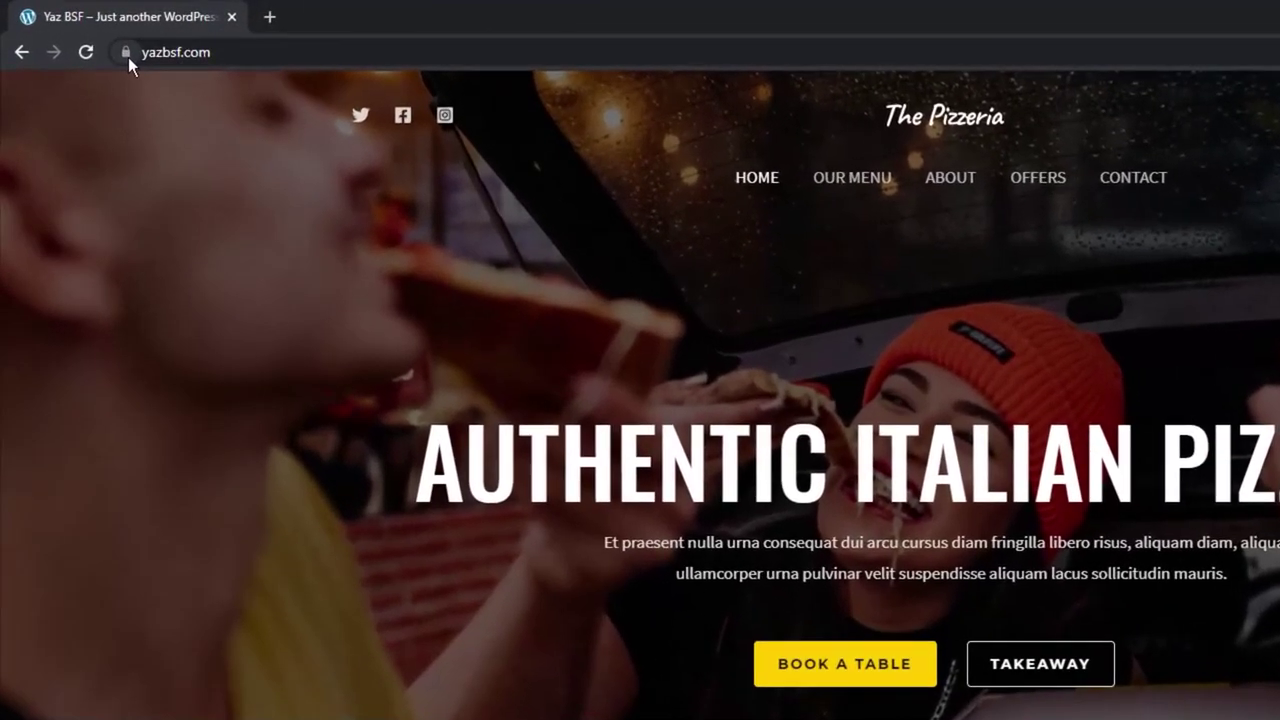
{"action": "left_click", "coordinate": [102, 46]}
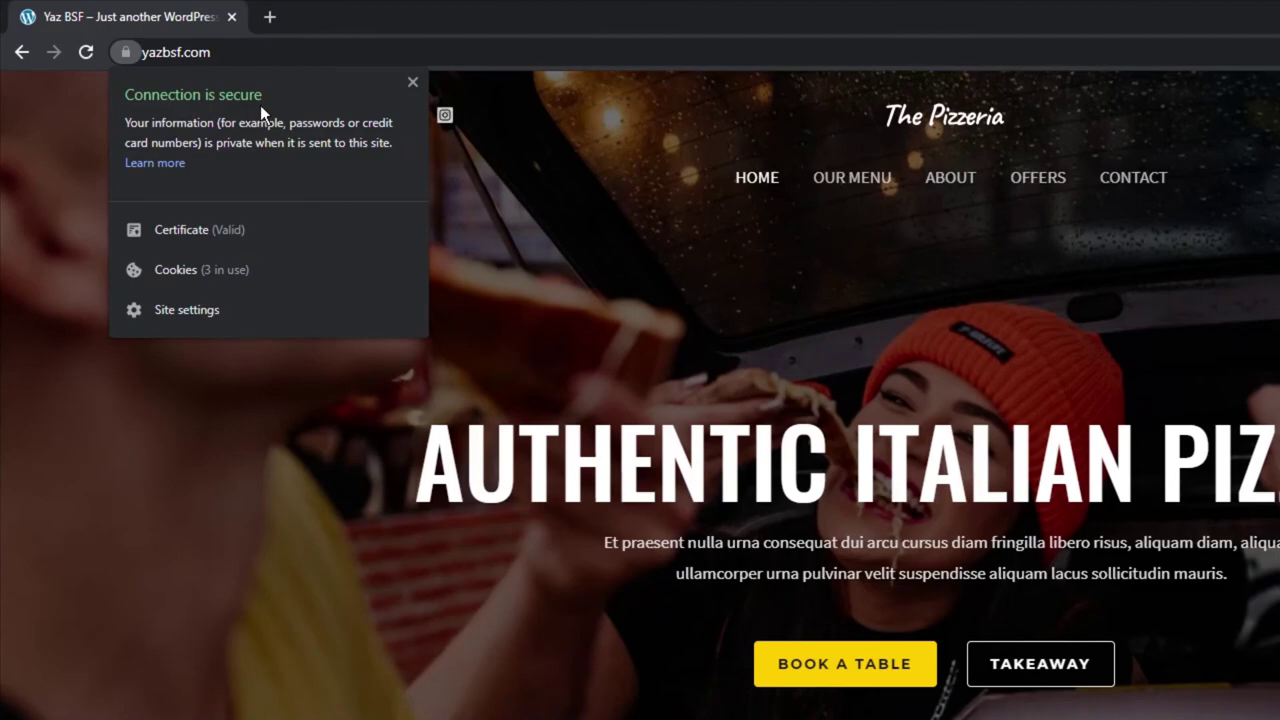
{"action": "left_click", "coordinate": [190, 56]}
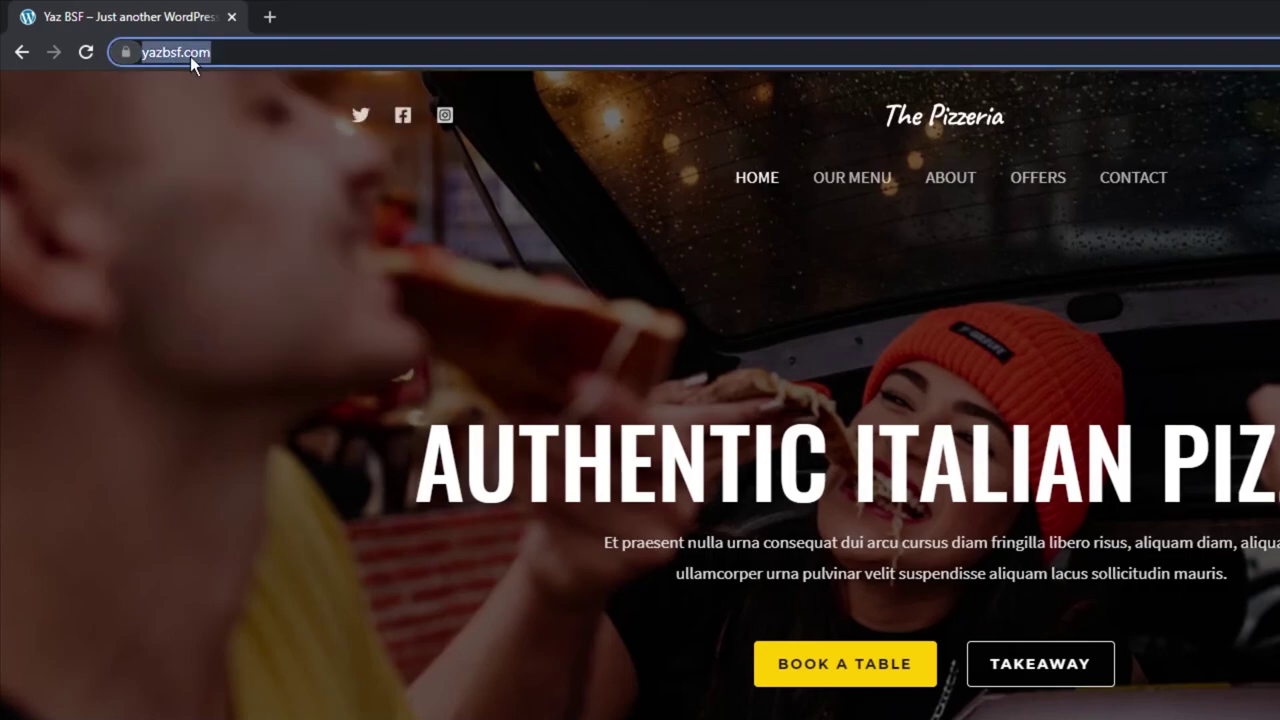
{"action": "type", "text": "http"}
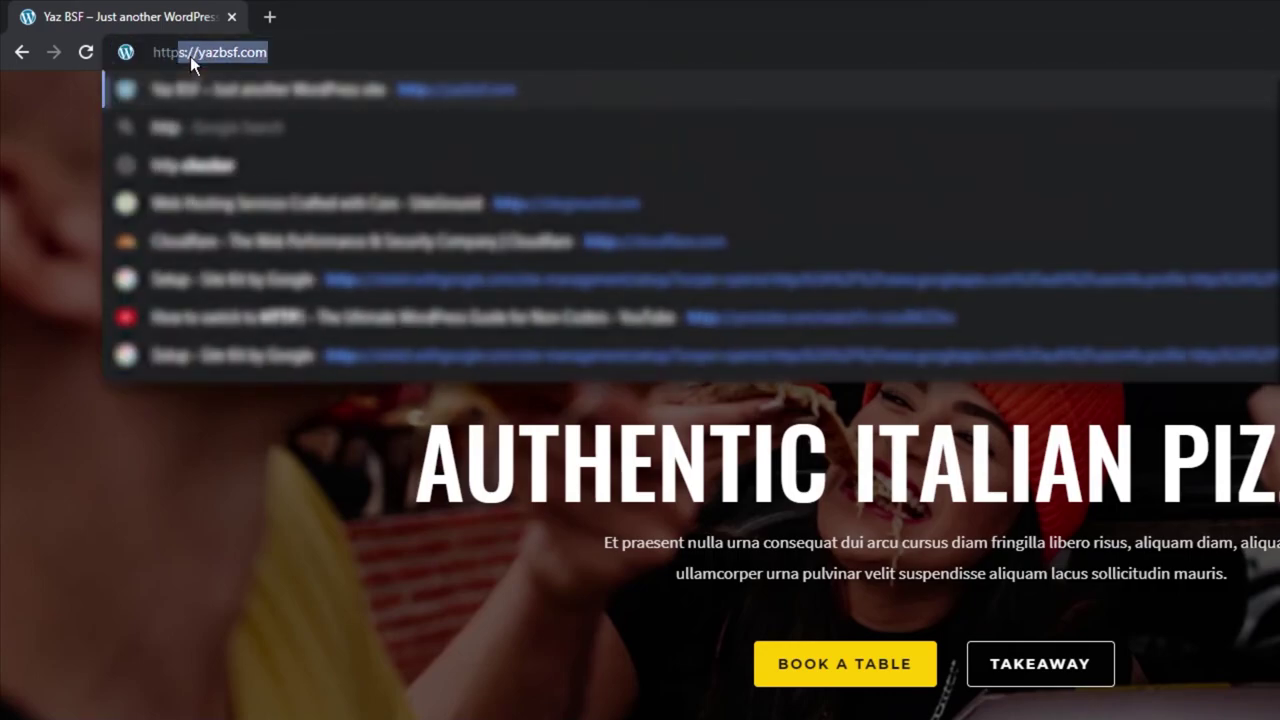
{"action": "type", "text": "://"}
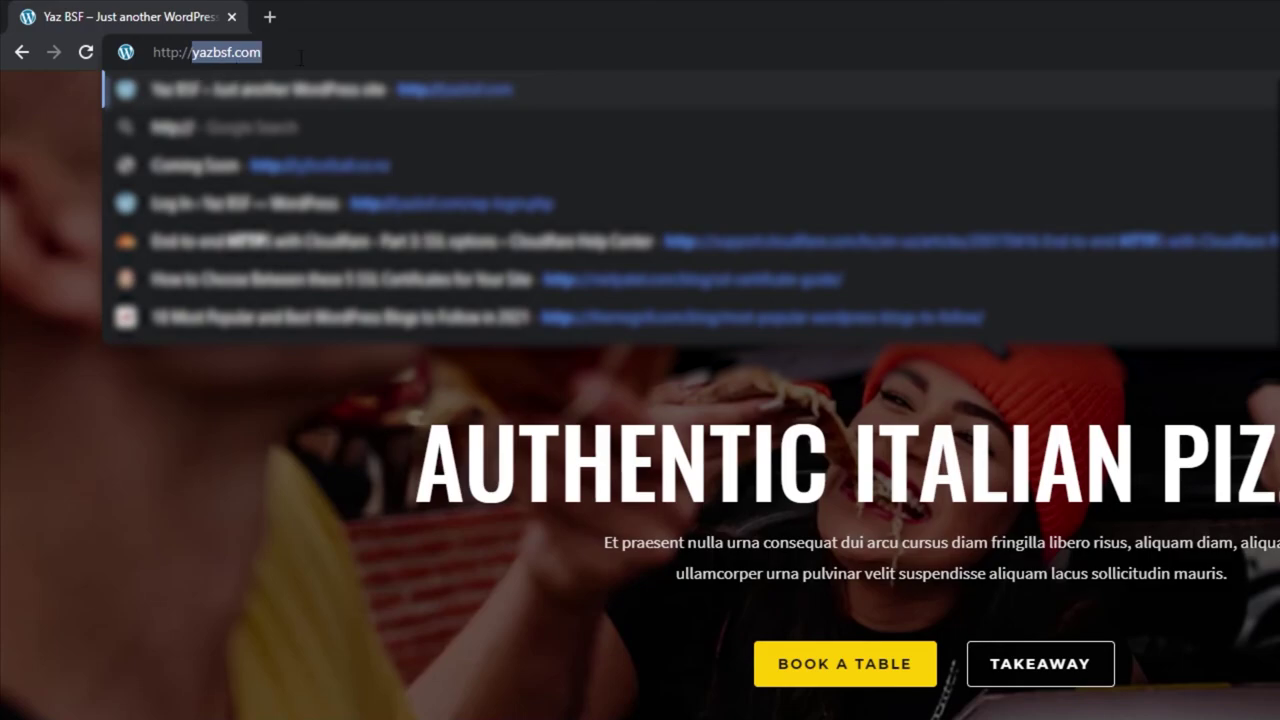
{"action": "key", "text": "Right"}
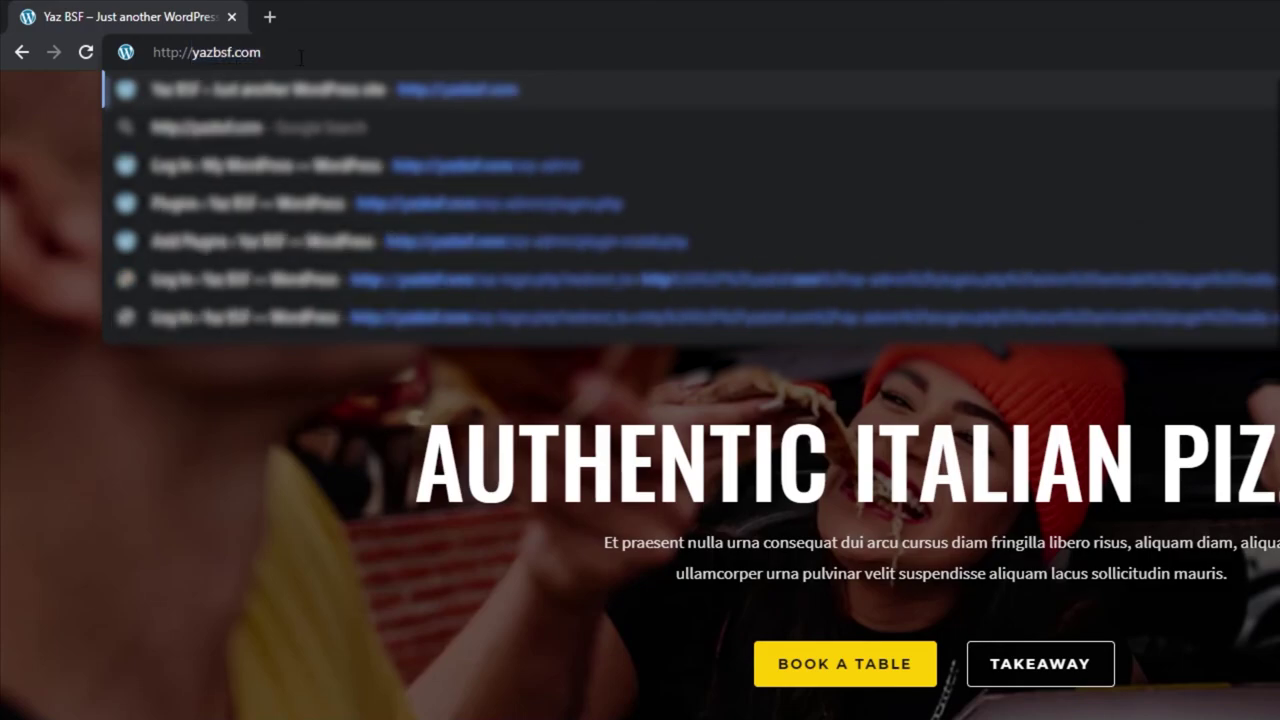
{"action": "key", "text": "Return"}
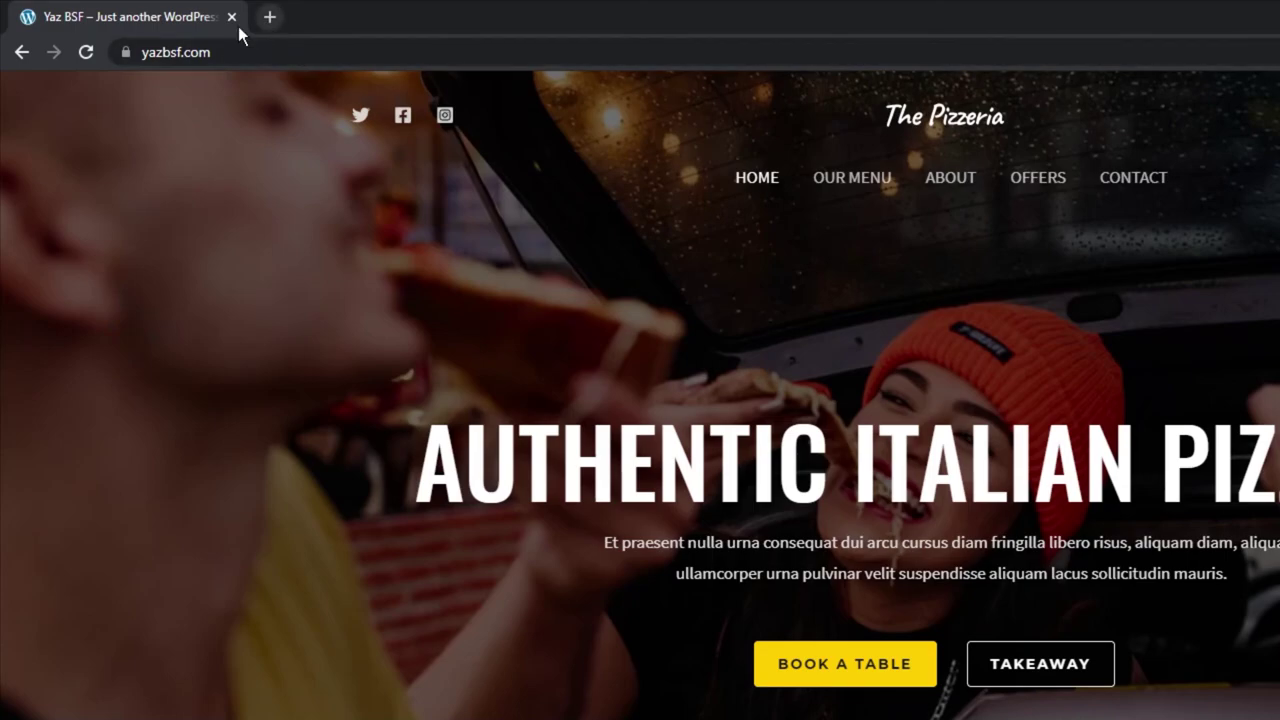
{"action": "left_click", "coordinate": [157, 63]}
{"action": "key", "text": "Left"}
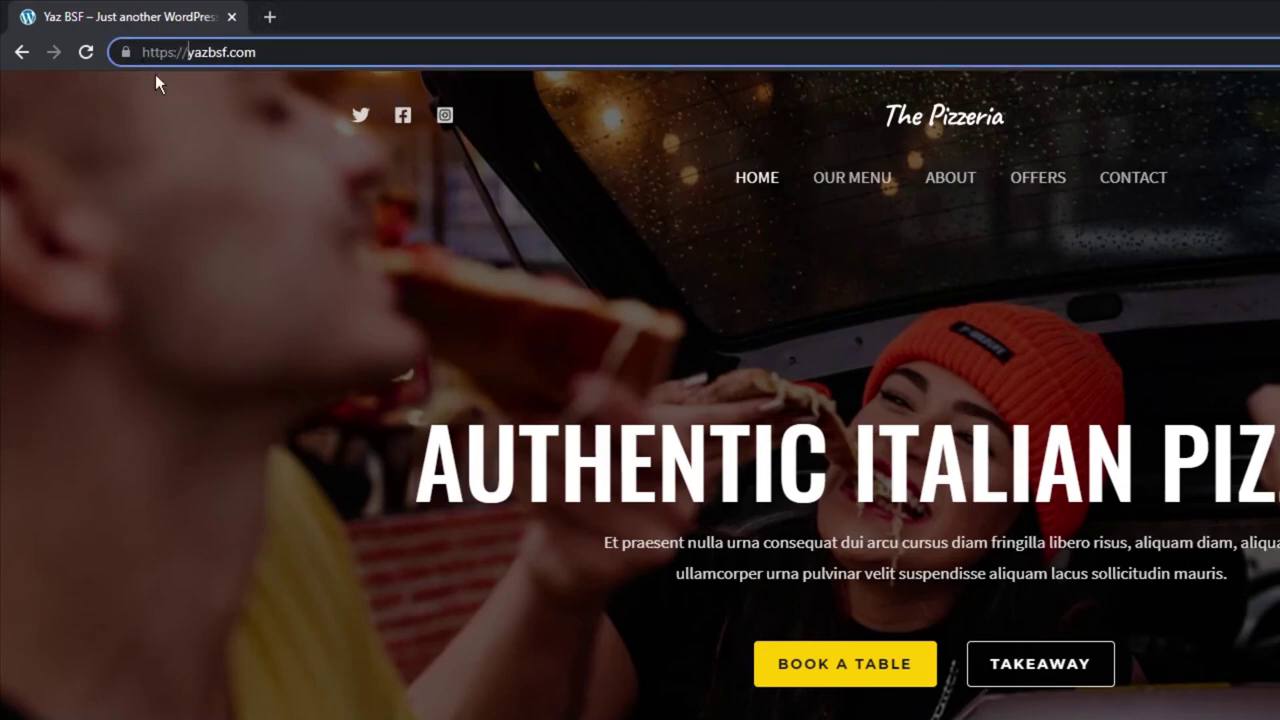